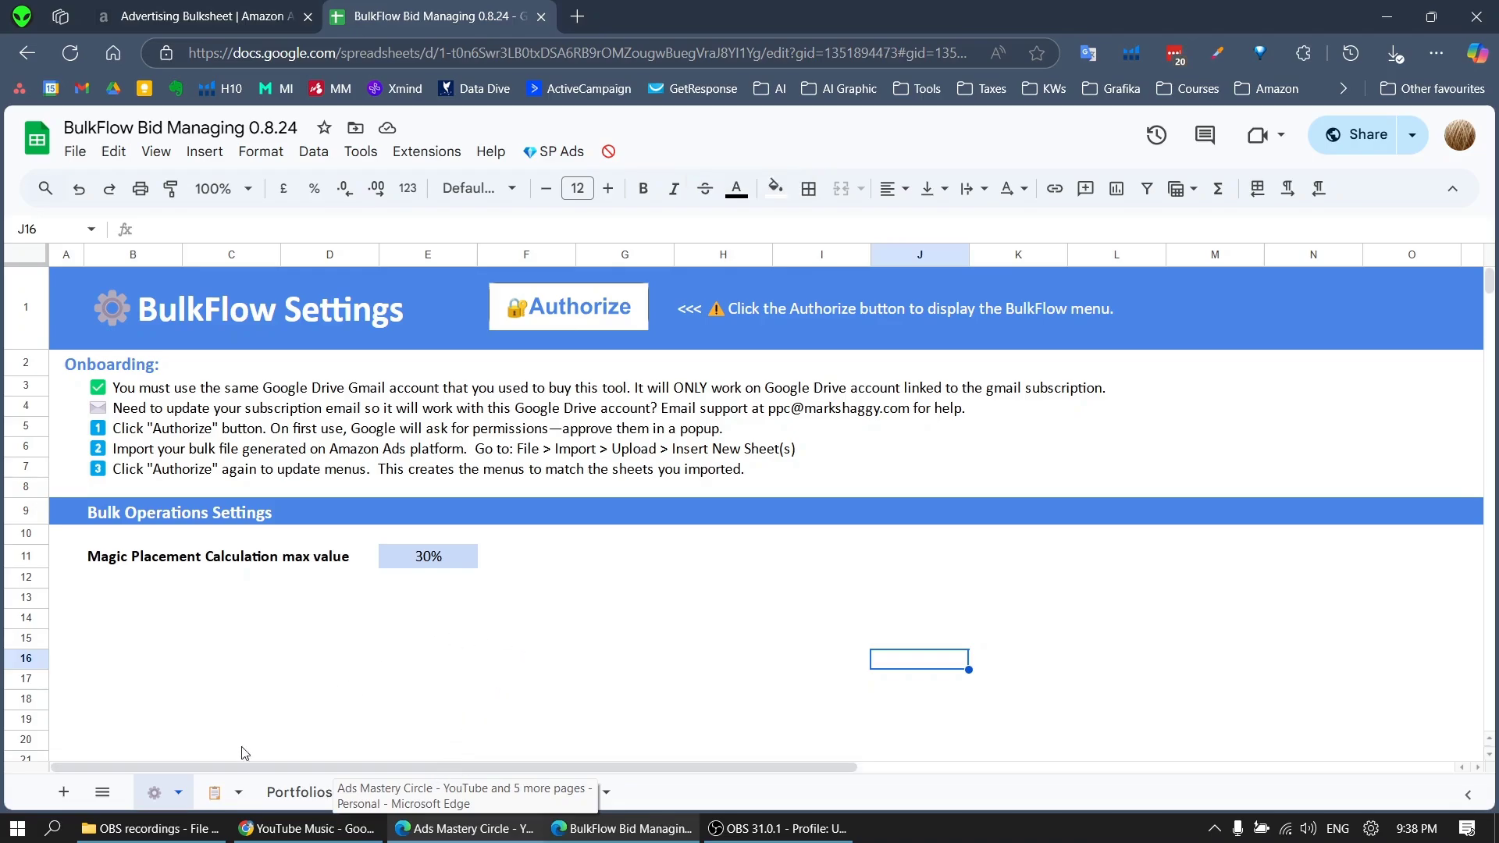
Look over the Portfolios sheet, then open the Sponsored Products Campaigns sheet.
left_click(291, 793)
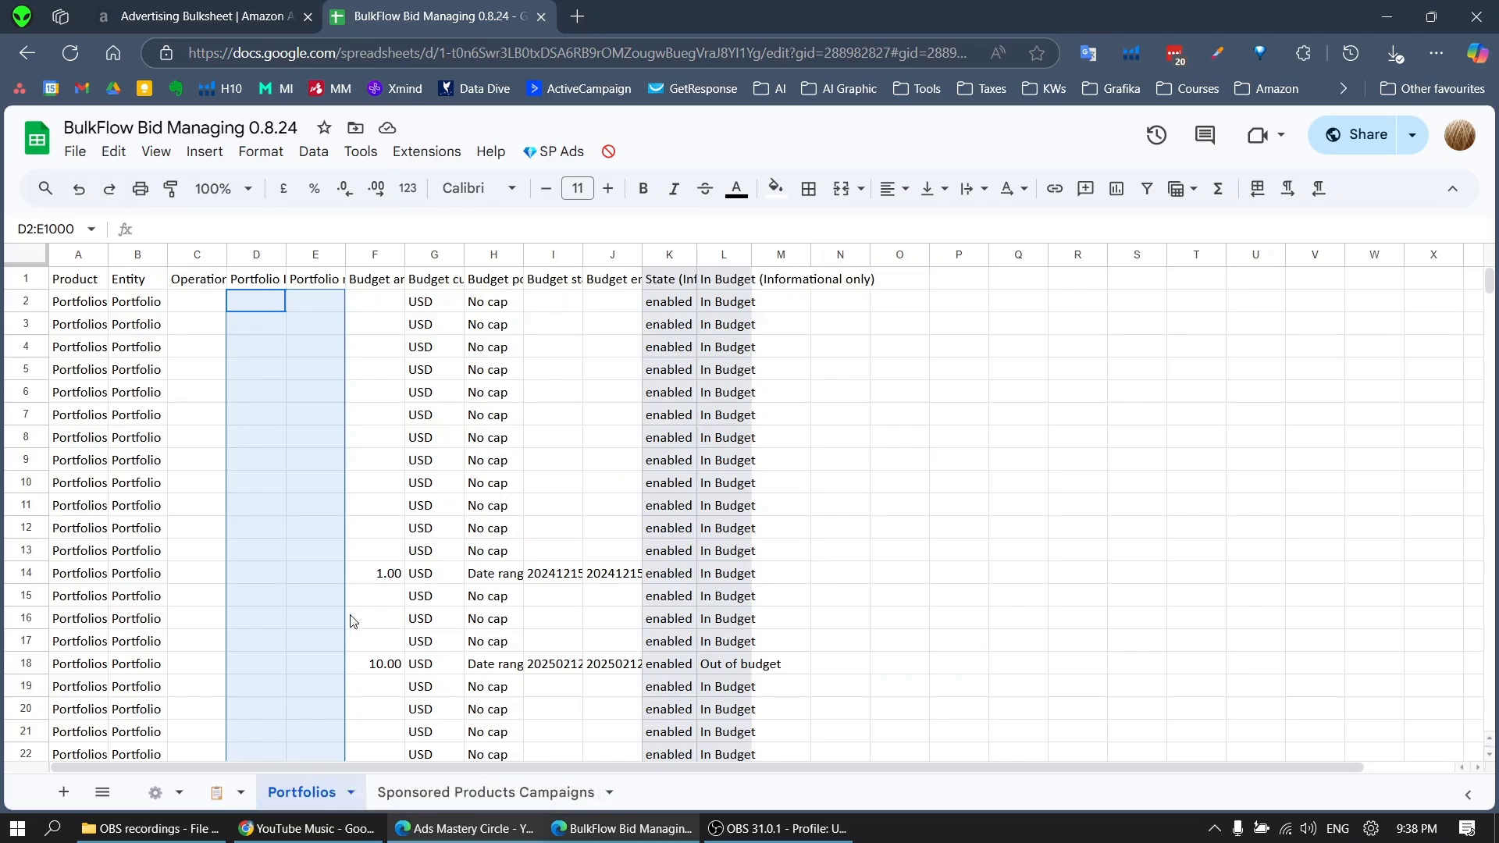
left_click(491, 572)
left_click(438, 791)
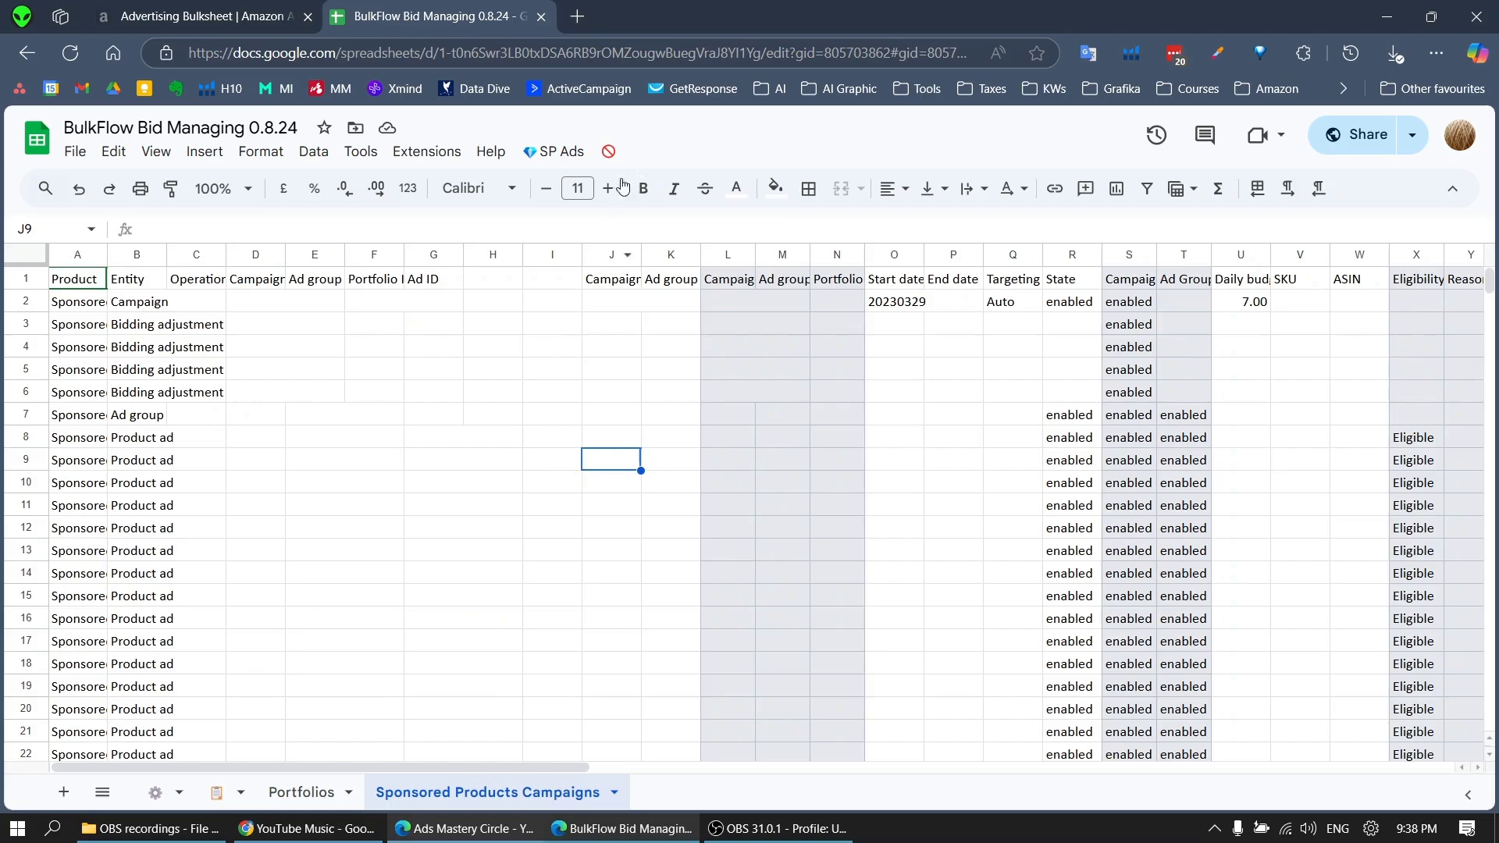
Review the Clean the Sheet options of the SP Ads tools without running any of them.
left_click(555, 153)
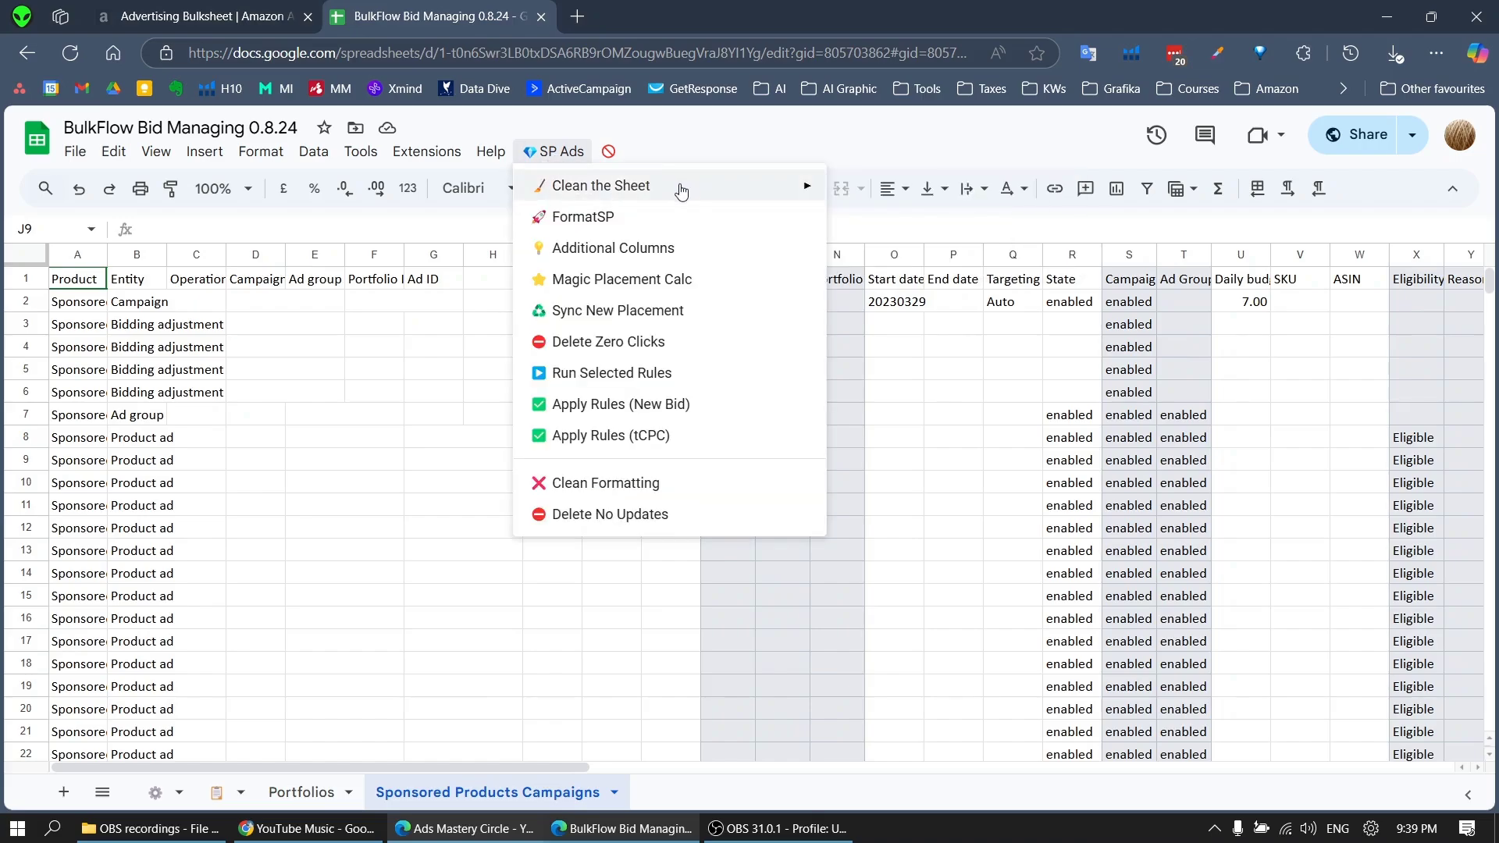
mouse_move(682, 192)
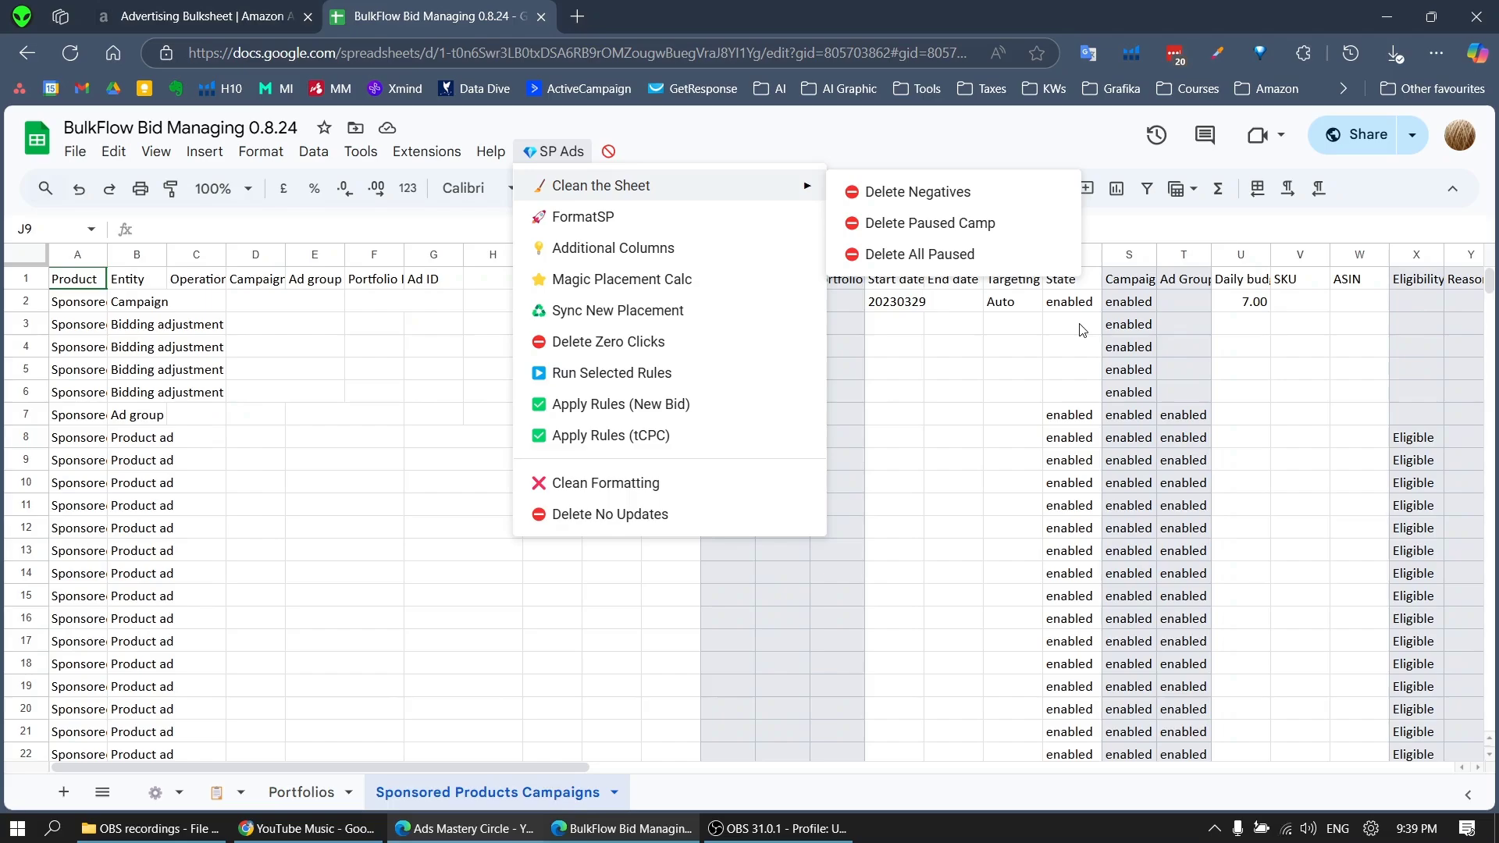
left_click(1064, 400)
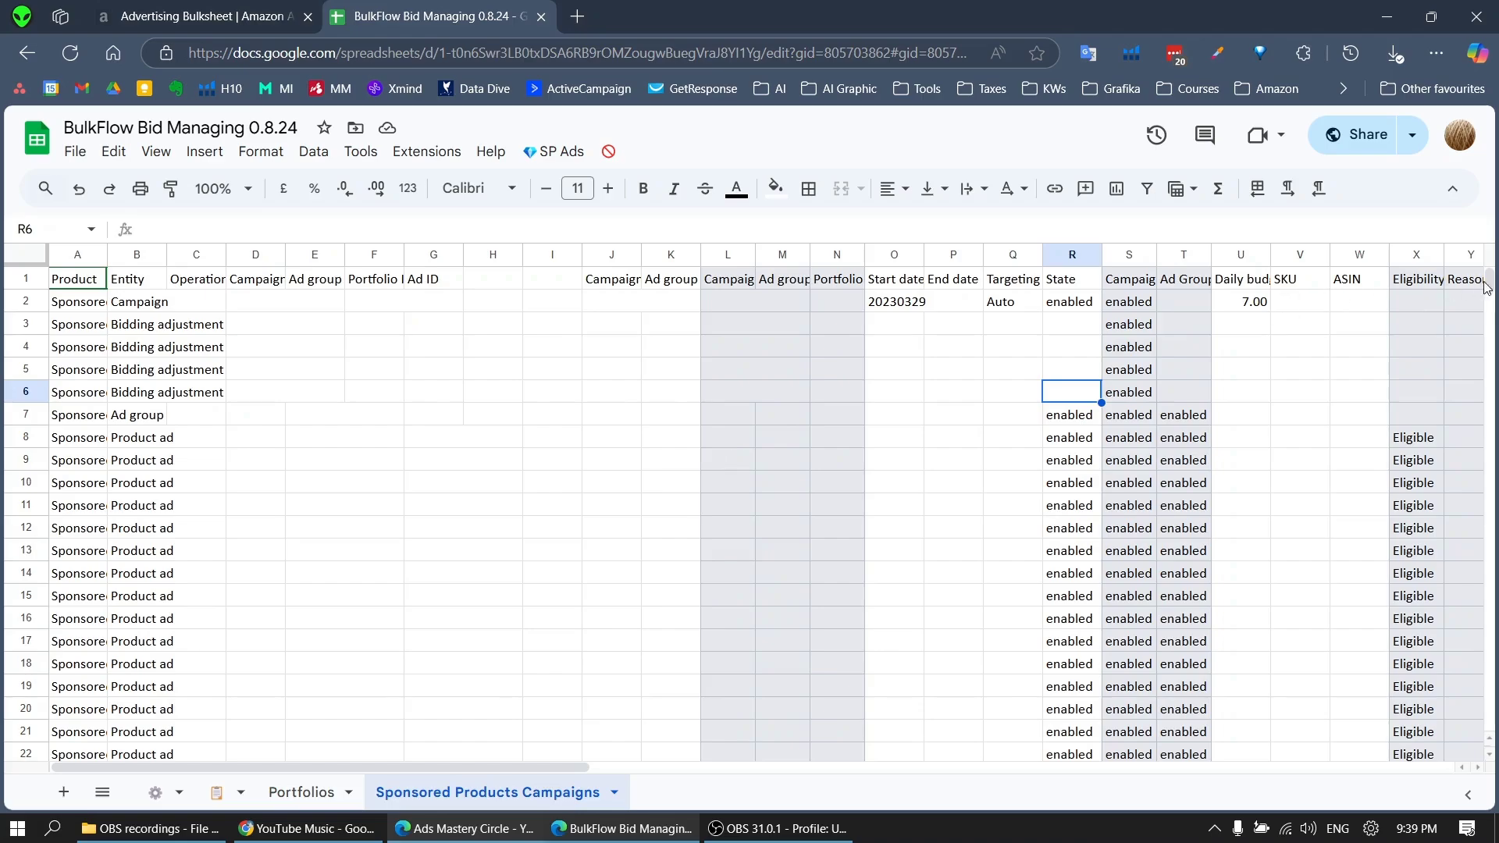
Check the extent of the campaign data and run FormatSP on the Sponsored Products Campaigns sheet.
left_click_drag(1493, 282, 1495, 777)
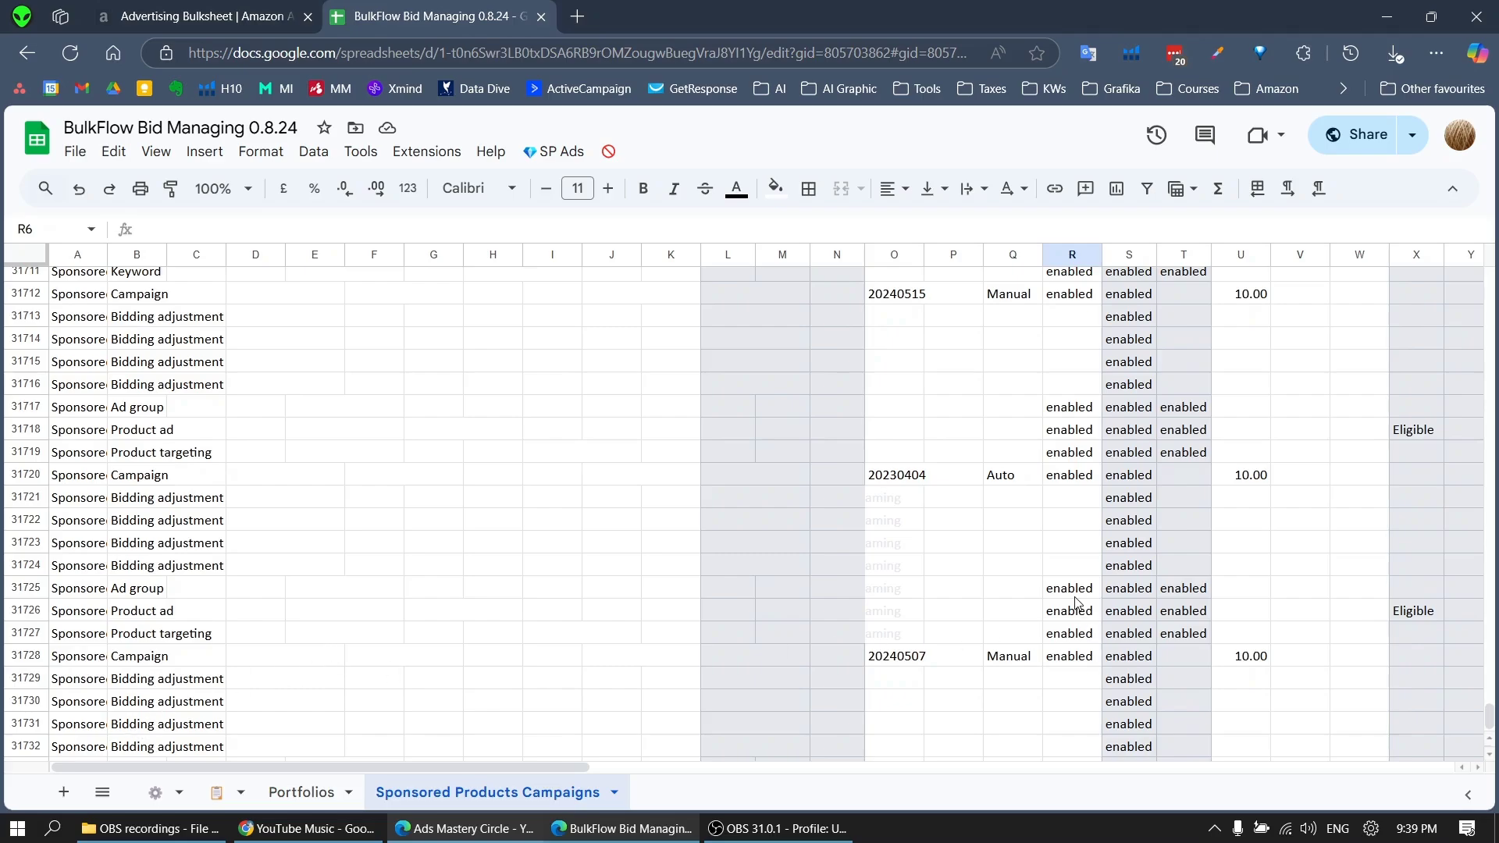
scroll(656, 579, "up", 20)
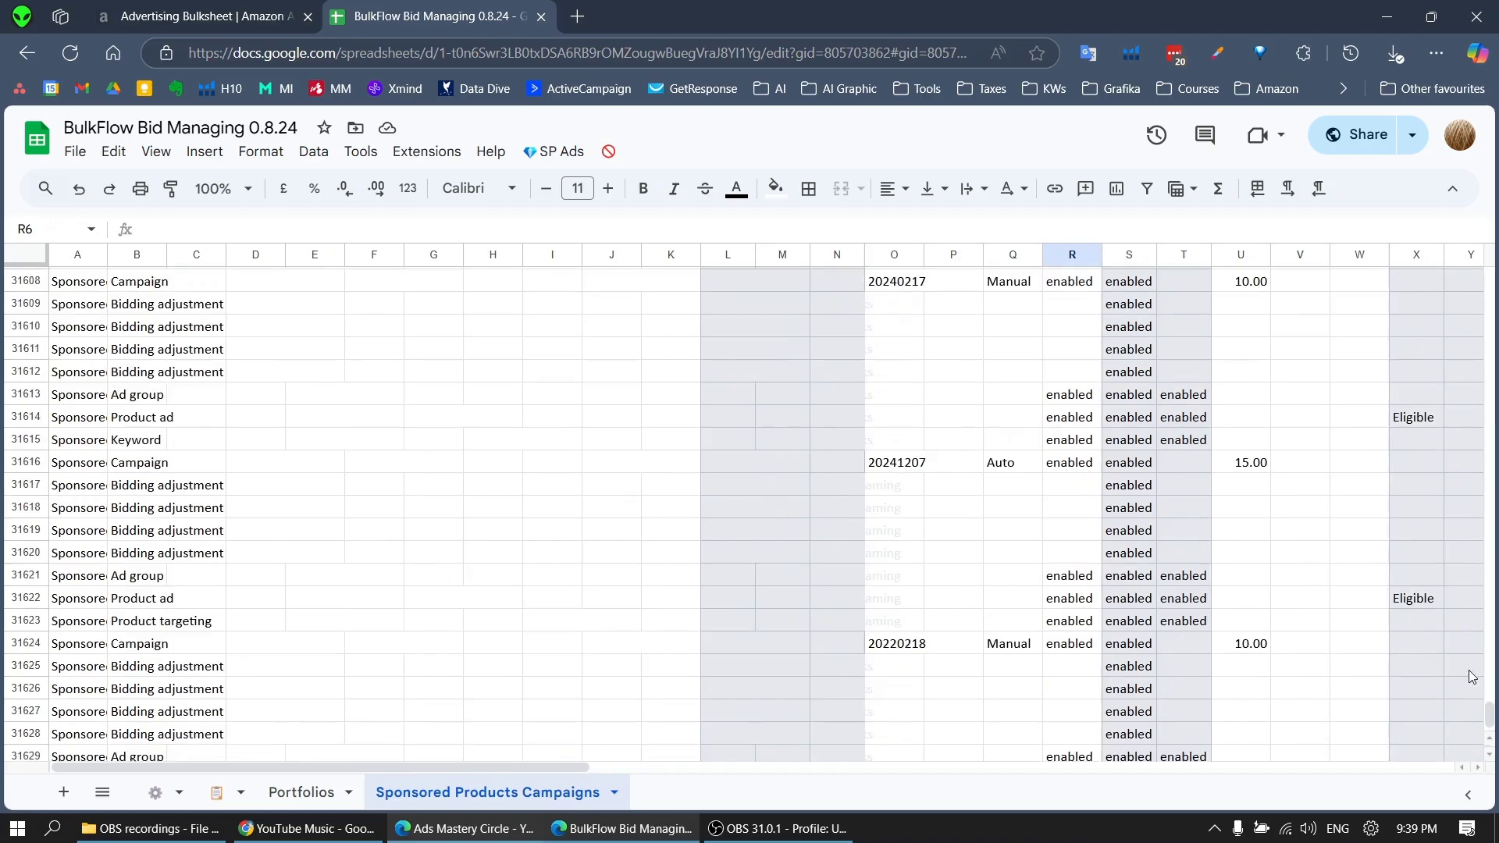
left_click_drag(1489, 714, 1489, 695)
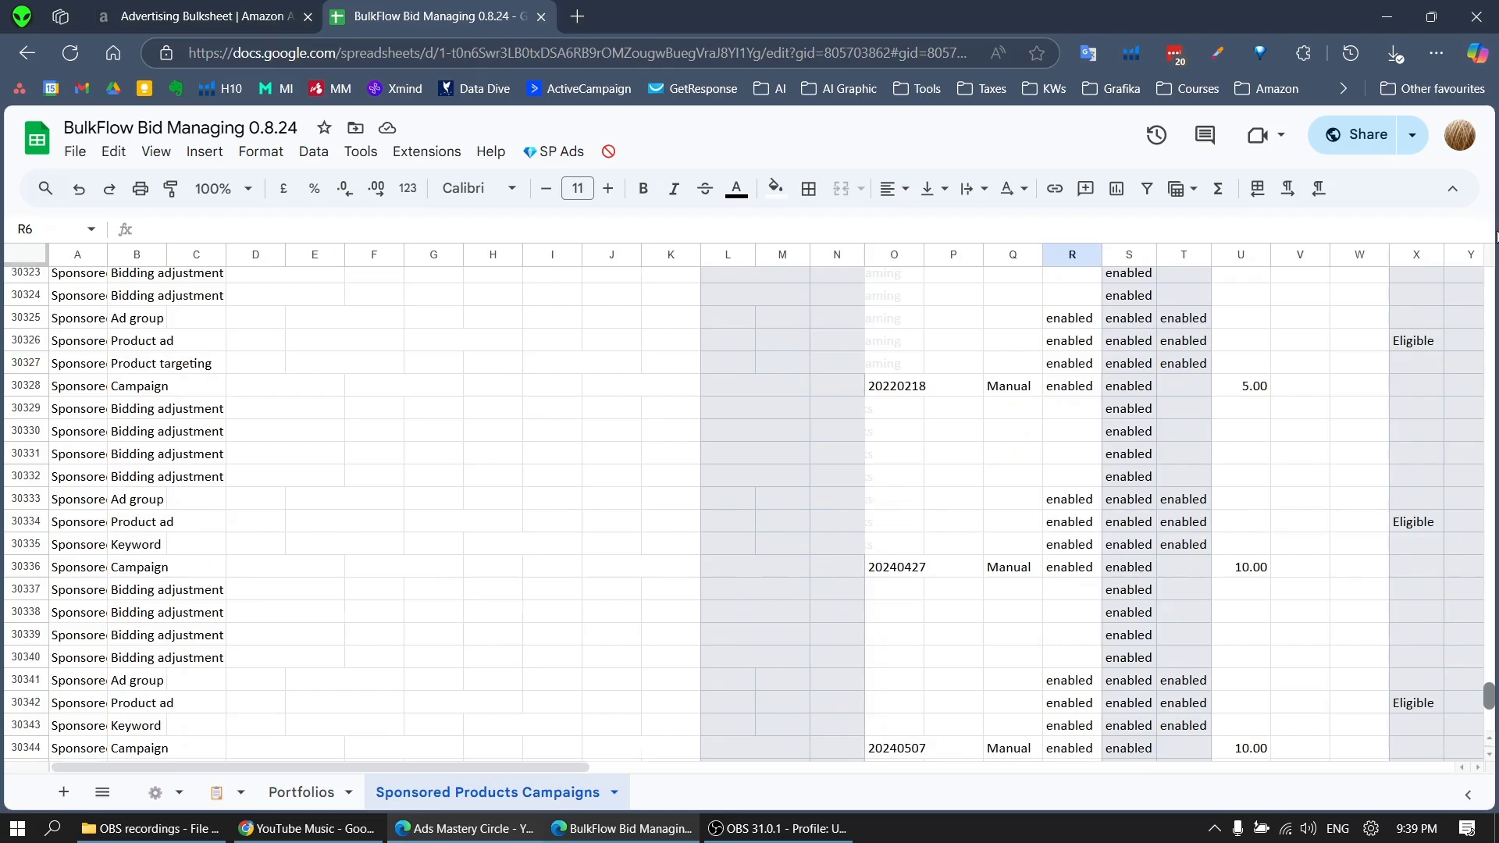
left_click_drag(1490, 695, 1497, 237)
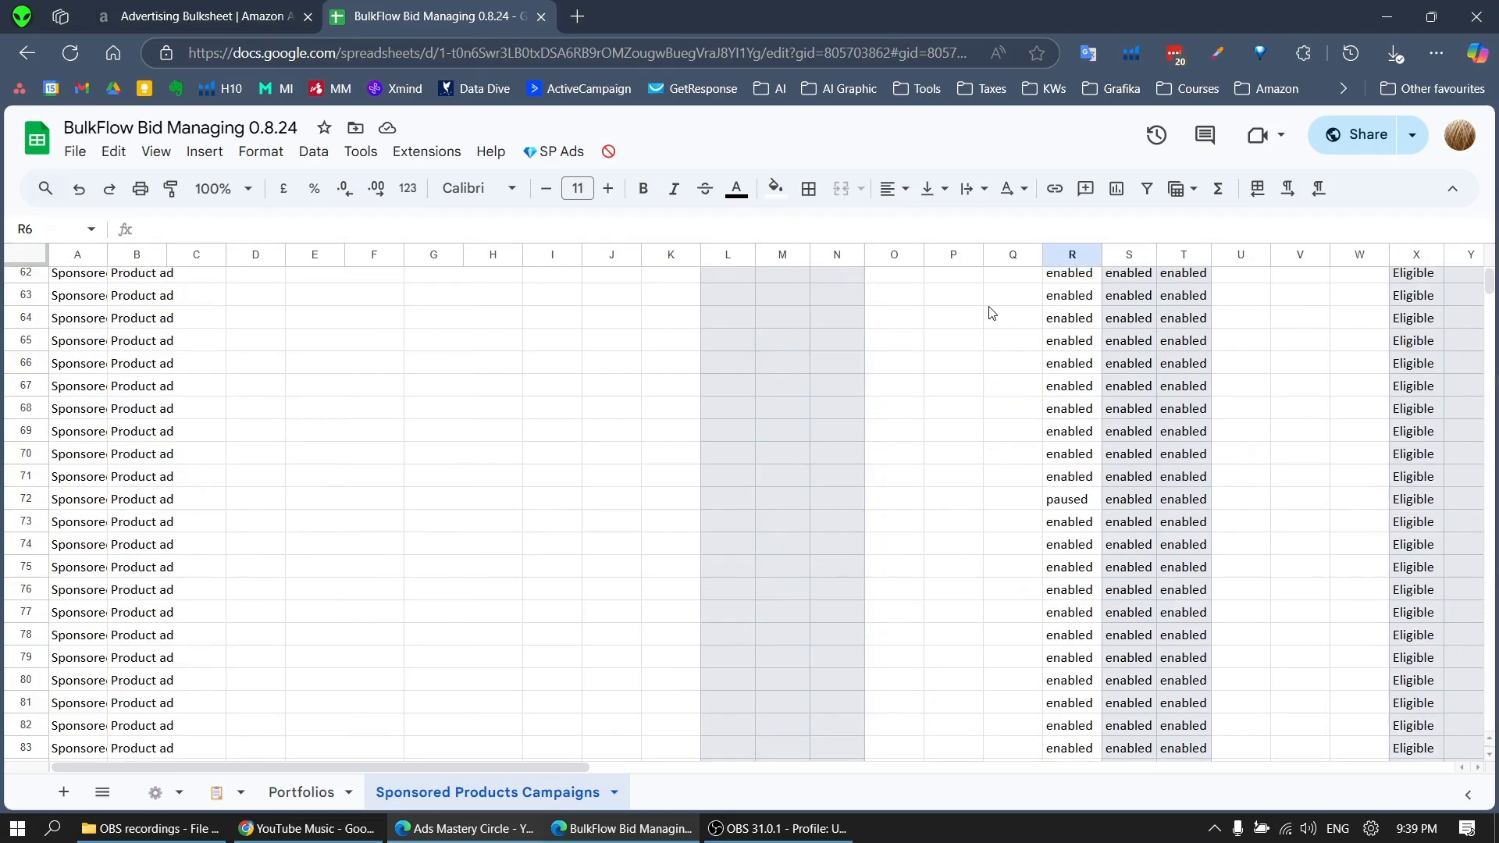
left_click(554, 152)
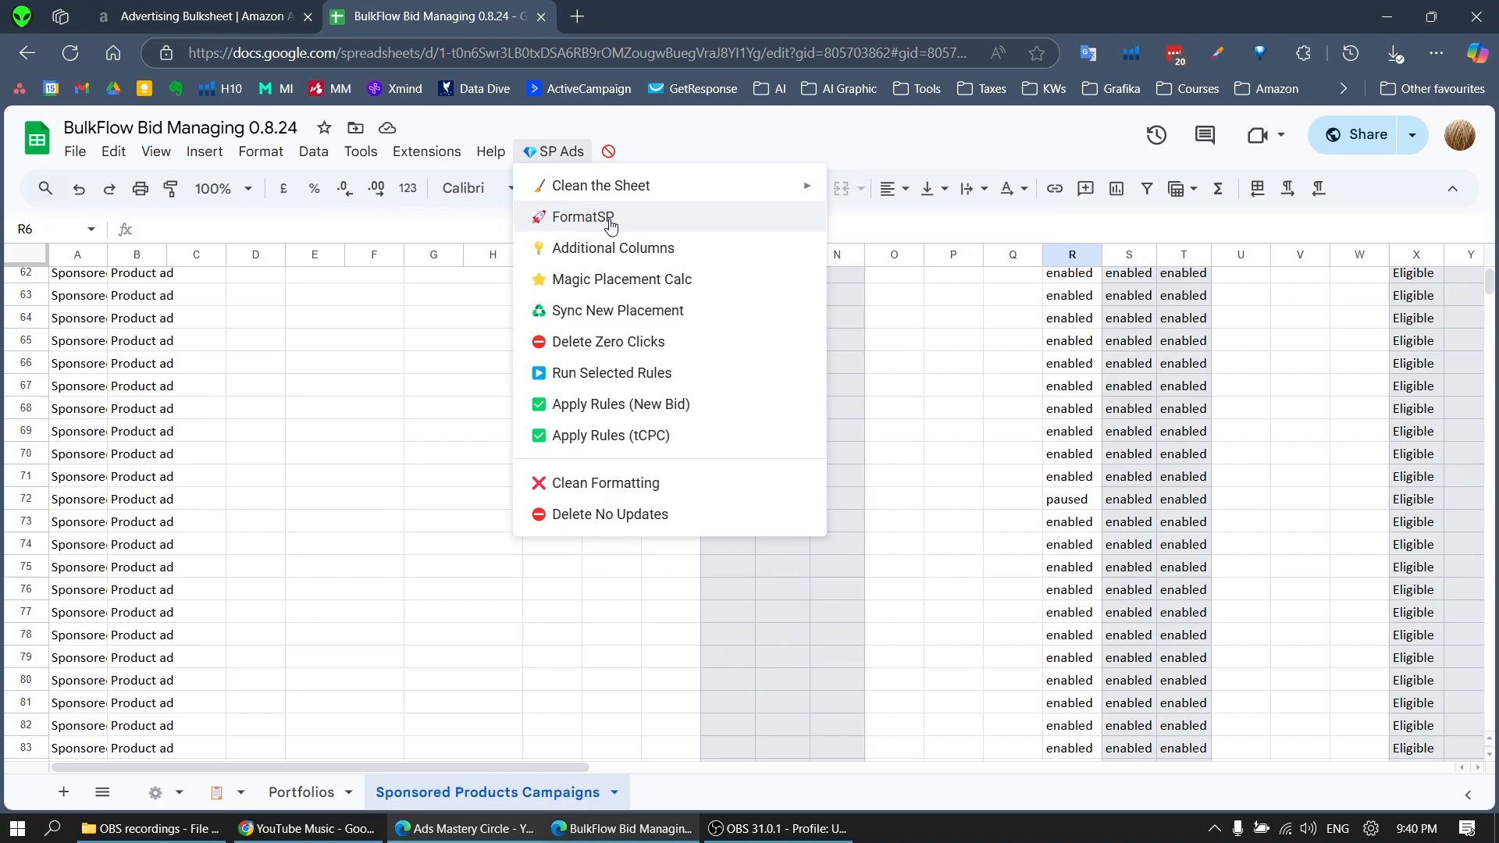
left_click(611, 222)
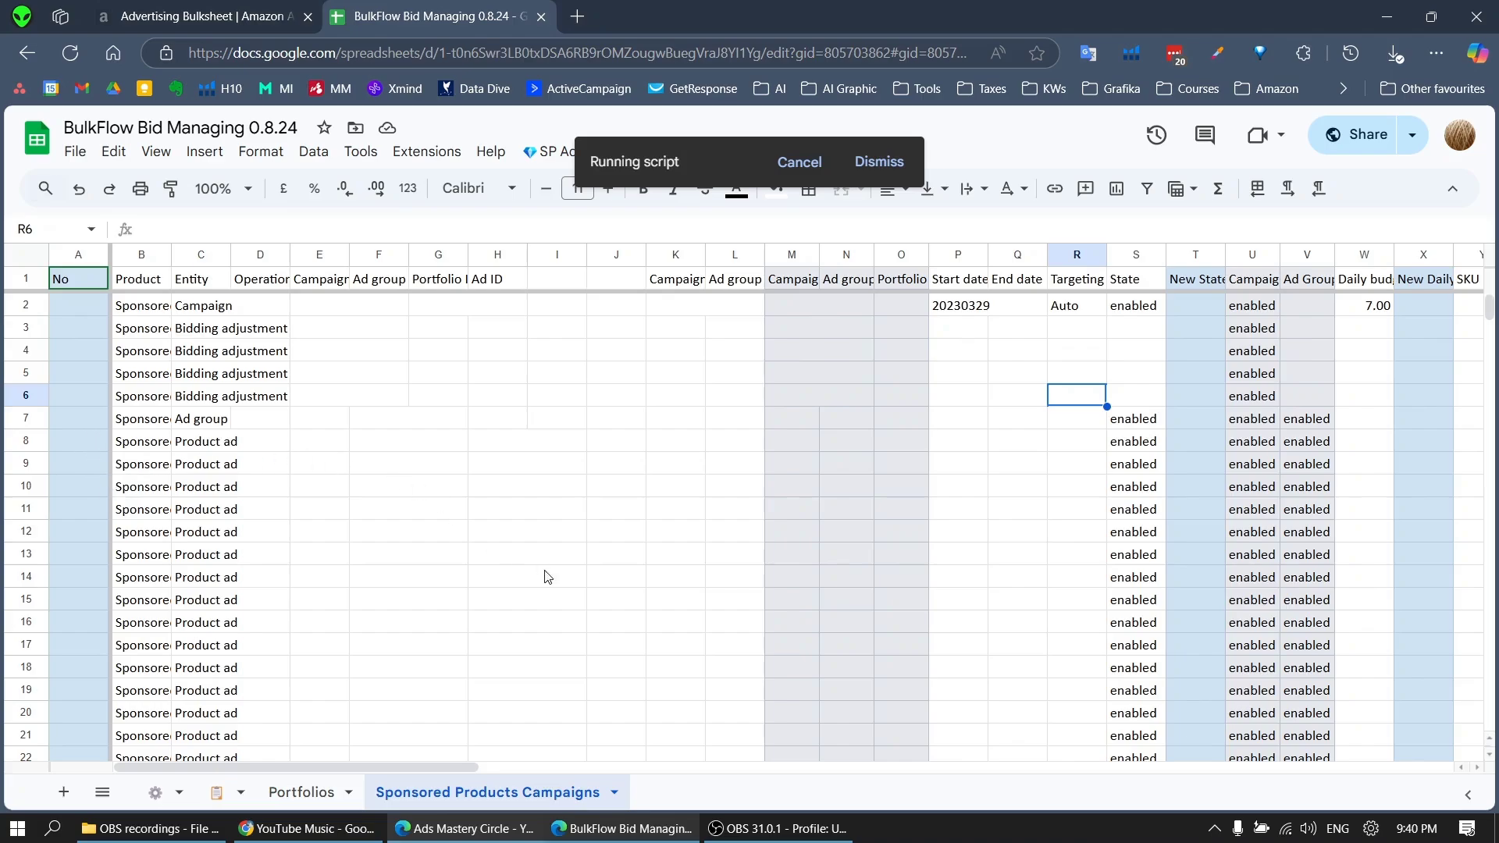
Examine the columns added by the formatting, including the ASIN and keyword count columns BN to BQ.
left_click_drag(459, 770, 616, 769)
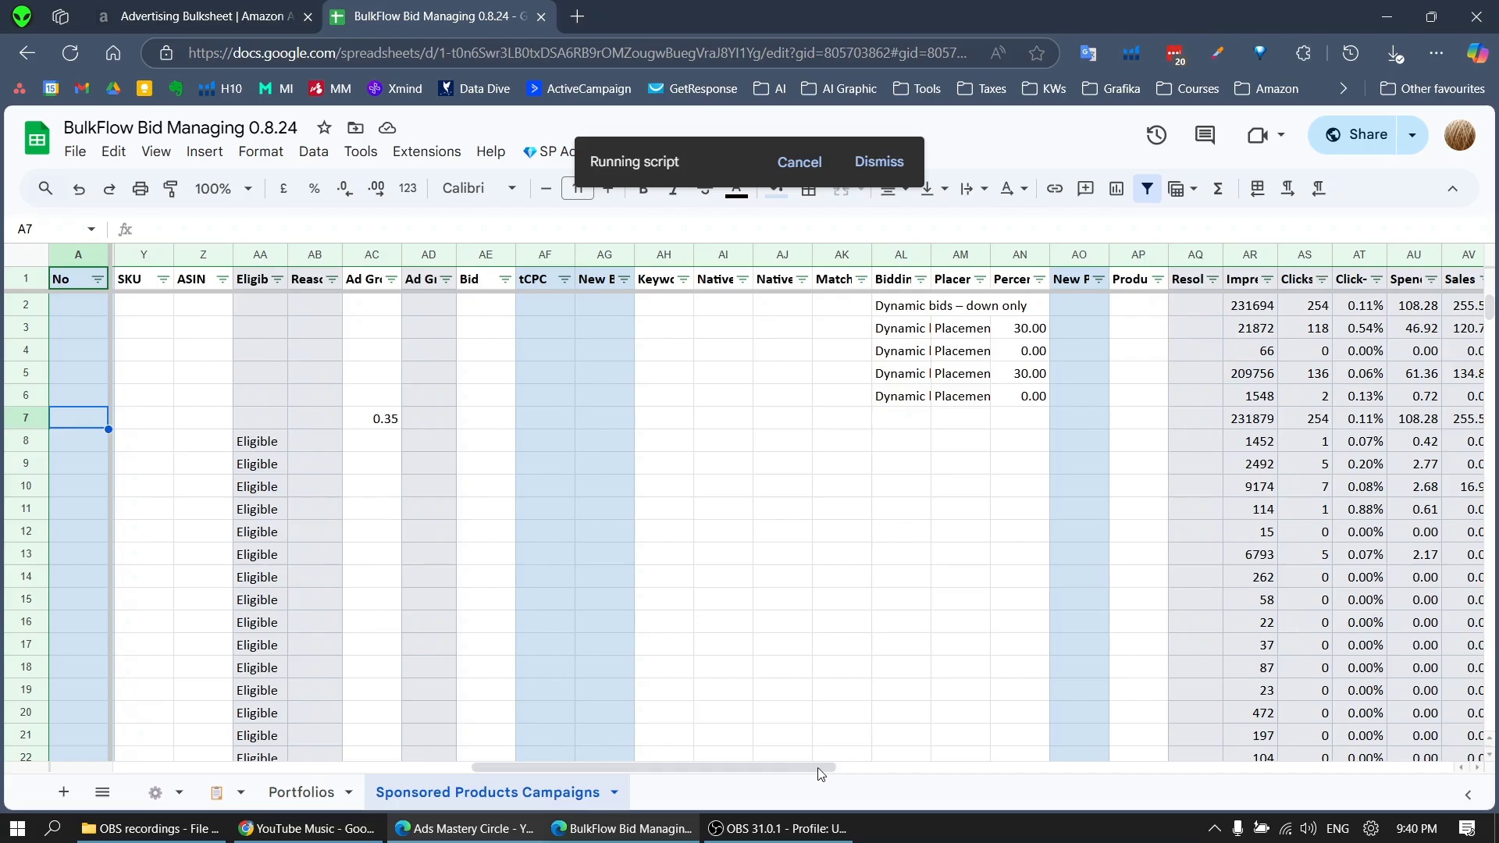
left_click_drag(821, 775, 1208, 784)
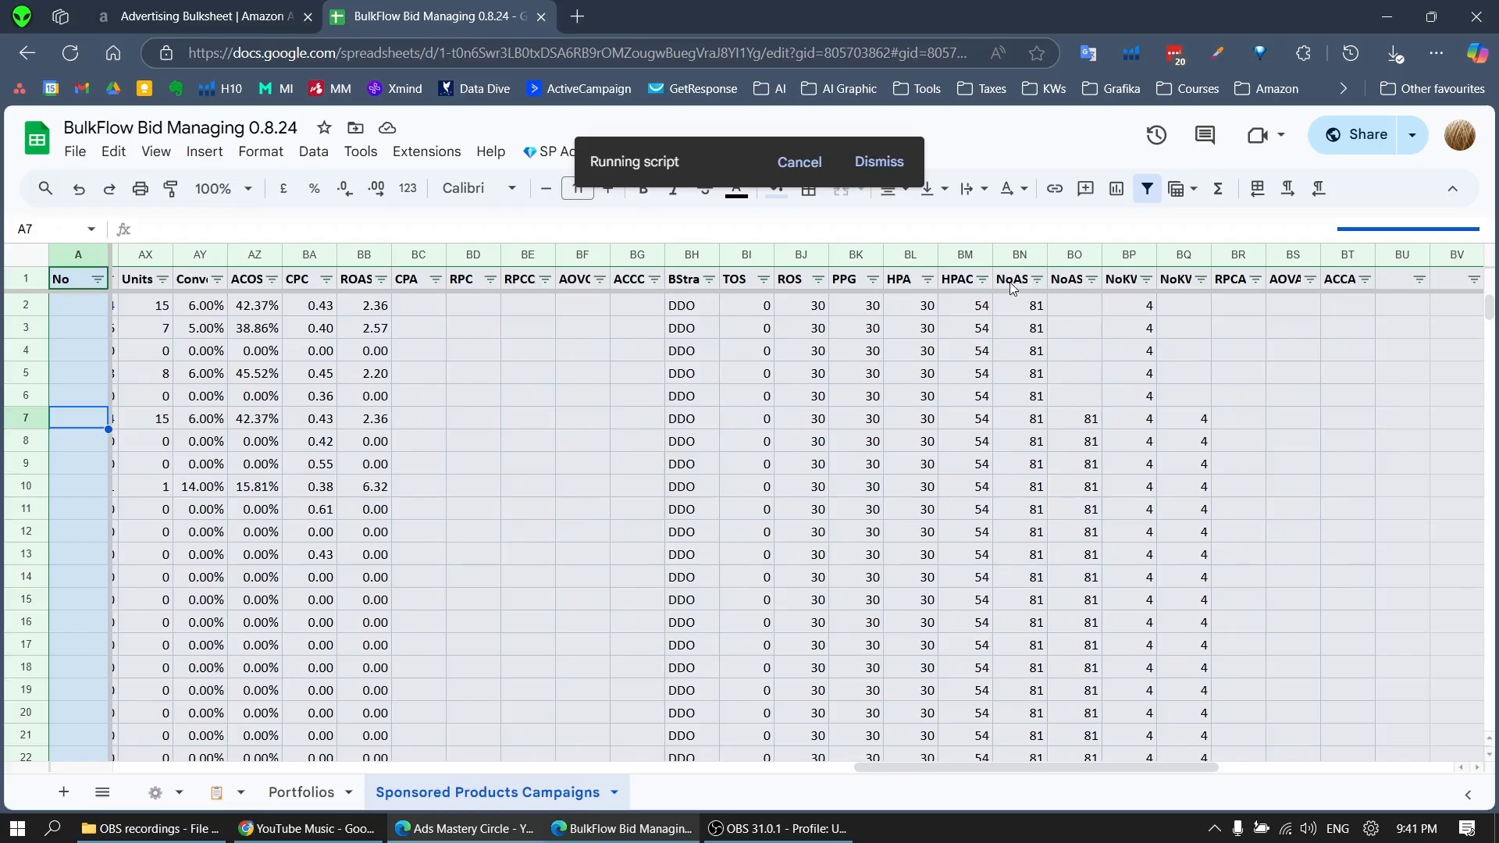
left_click_drag(1012, 285, 1197, 285)
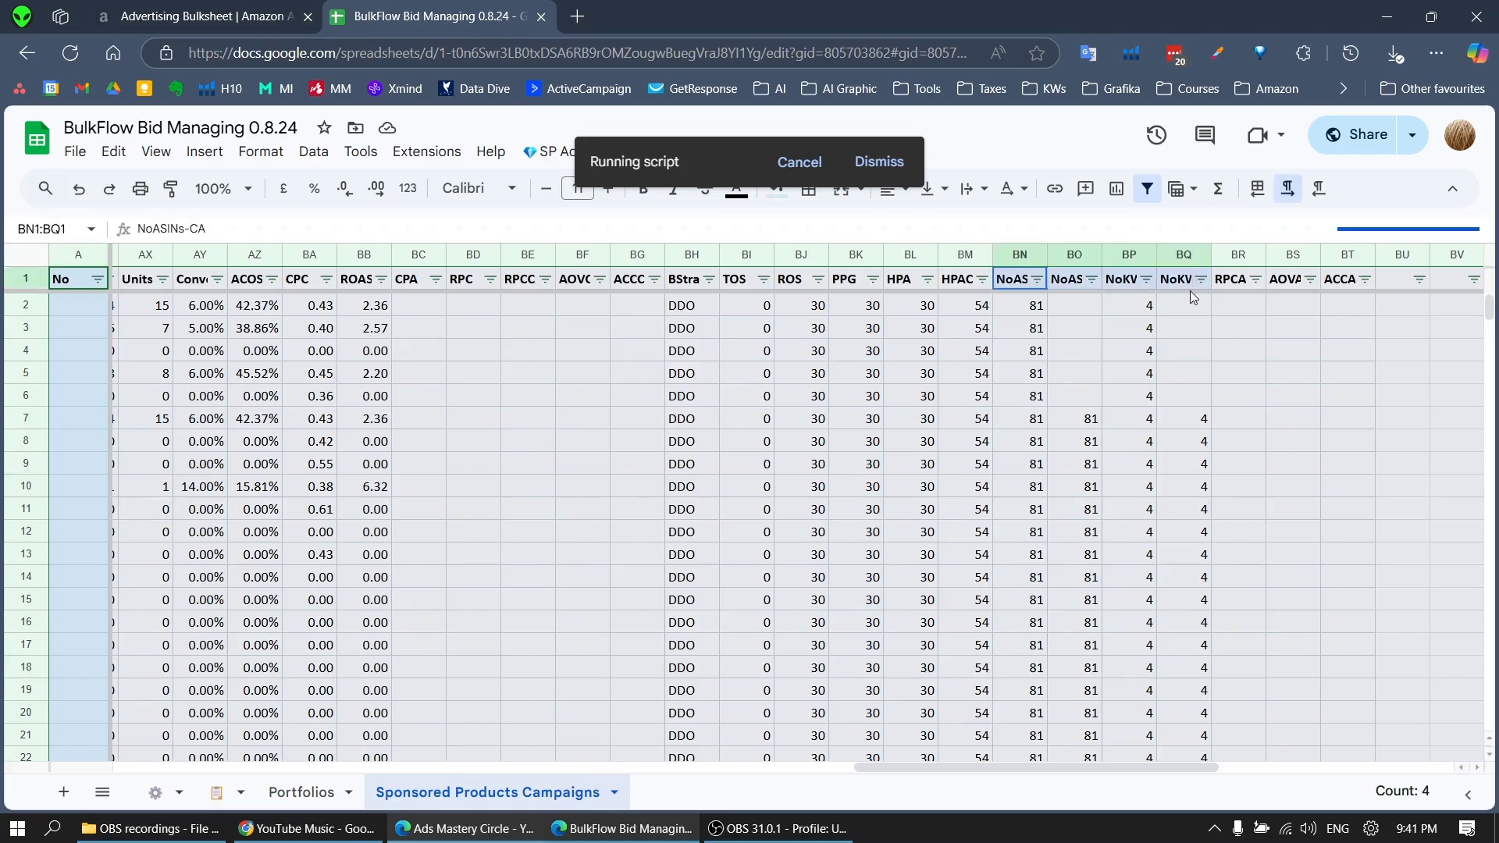
left_click(1019, 286)
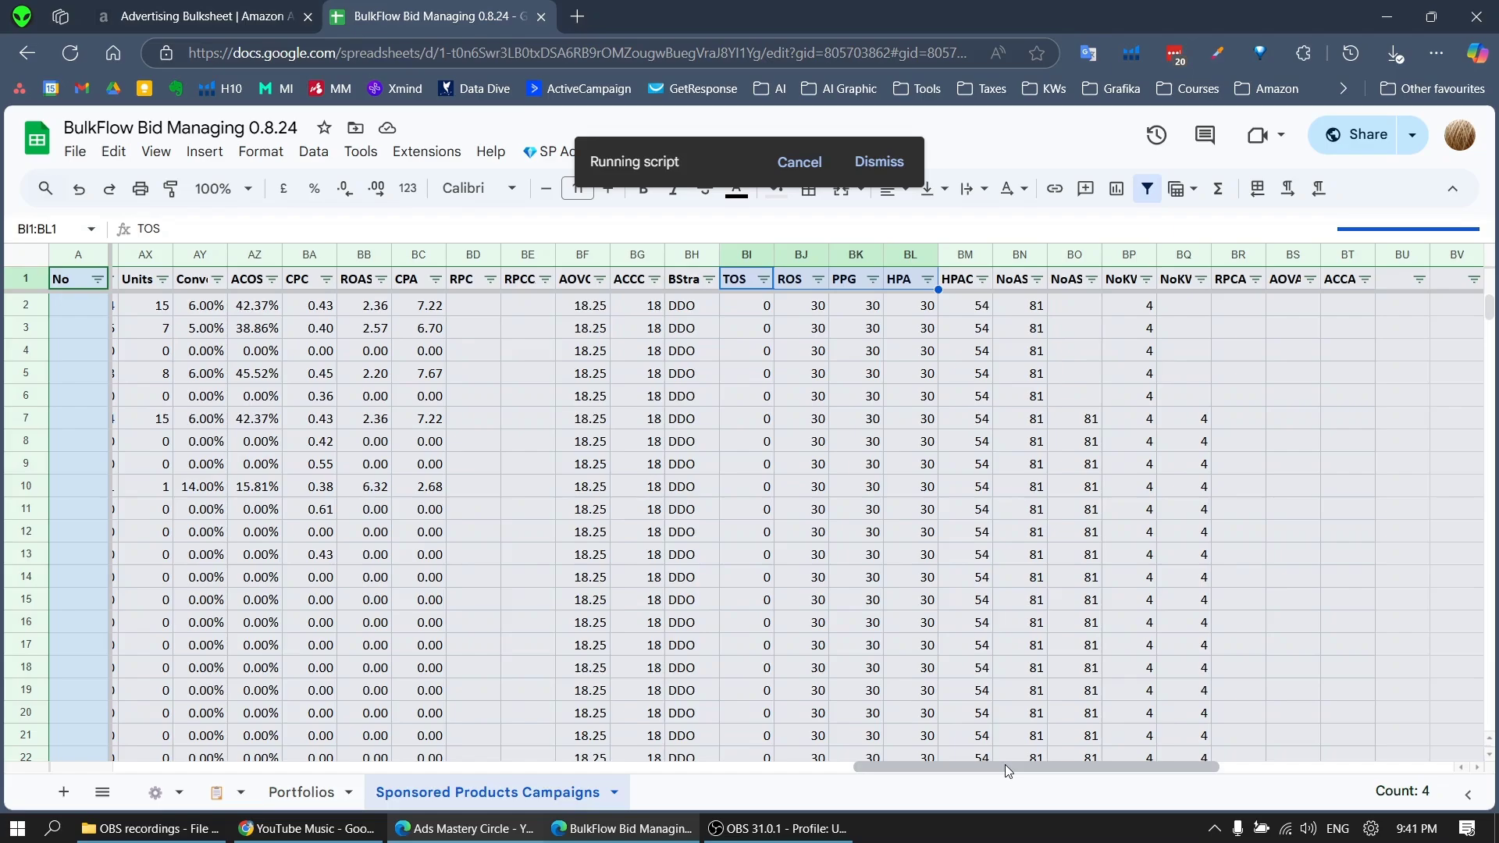
Examine the placement columns TOS, ROS, PPG, HPA and HPACS and the bidding strategy column BStrat.
left_click_drag(1005, 773, 938, 776)
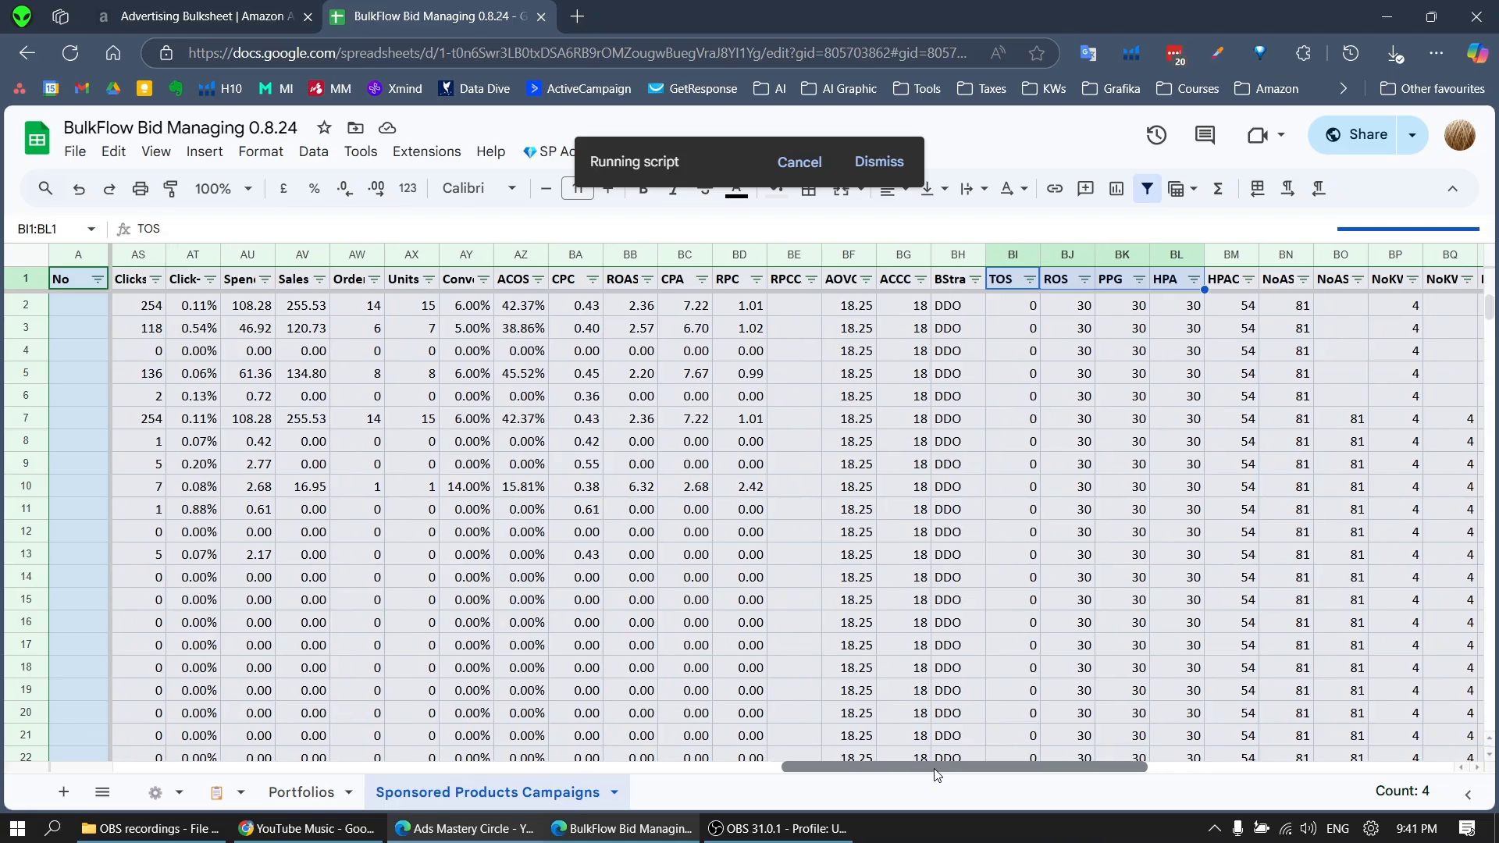
left_click(1029, 312)
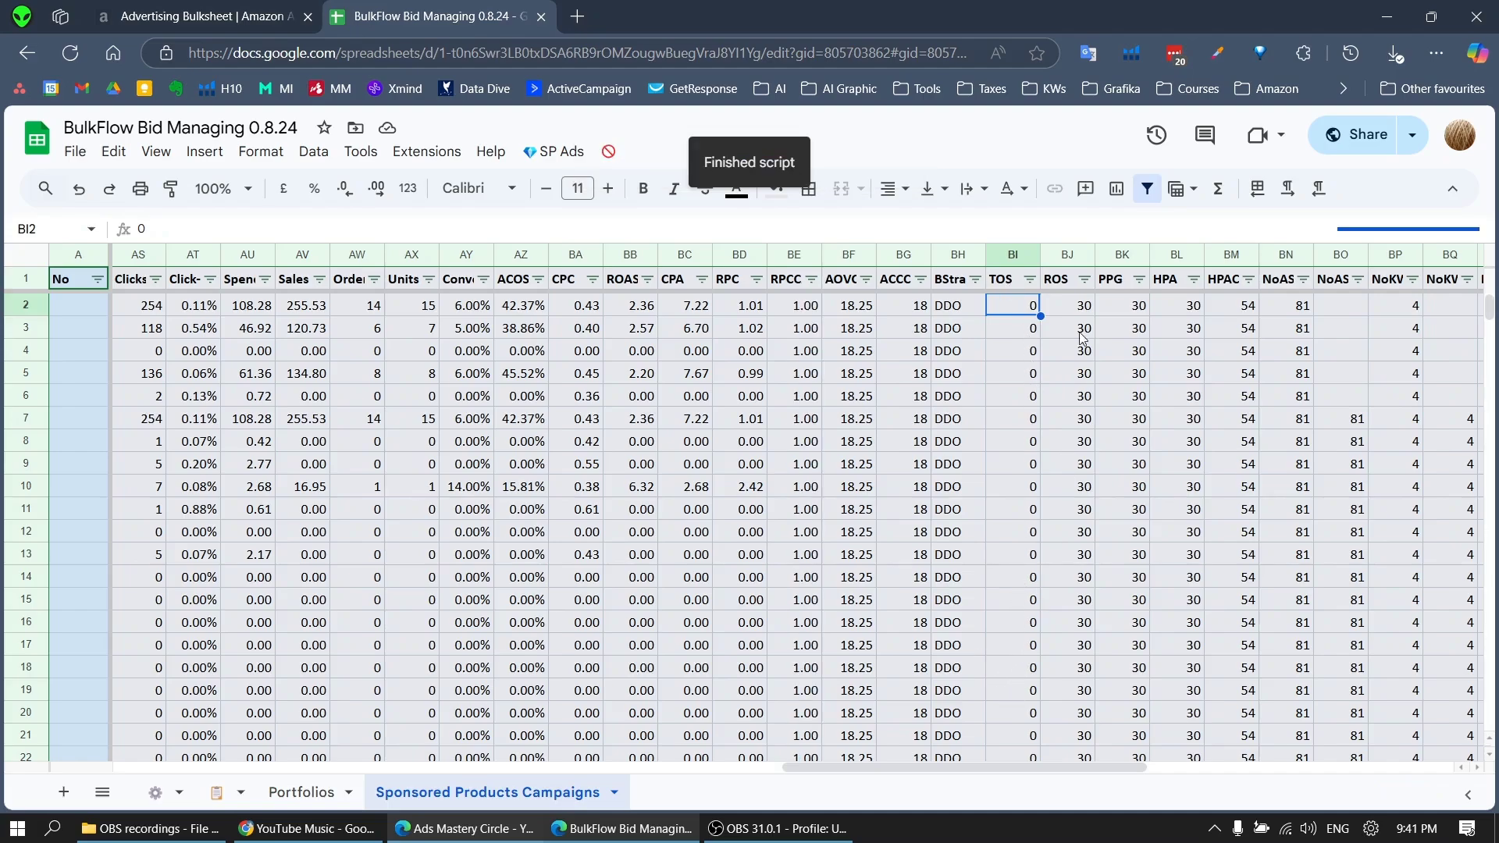
left_click(1072, 281)
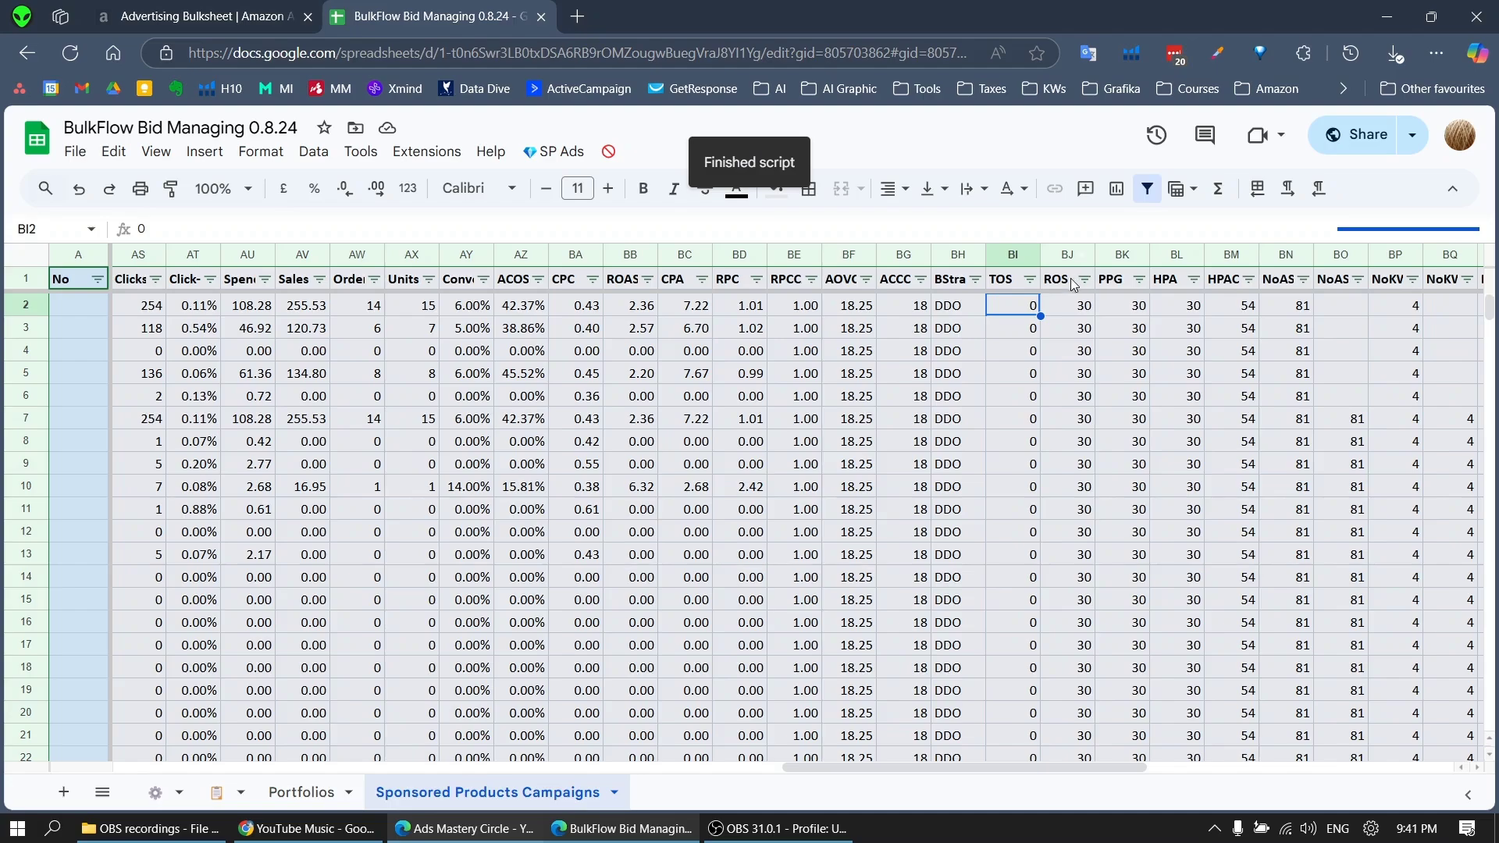
left_click(1121, 283)
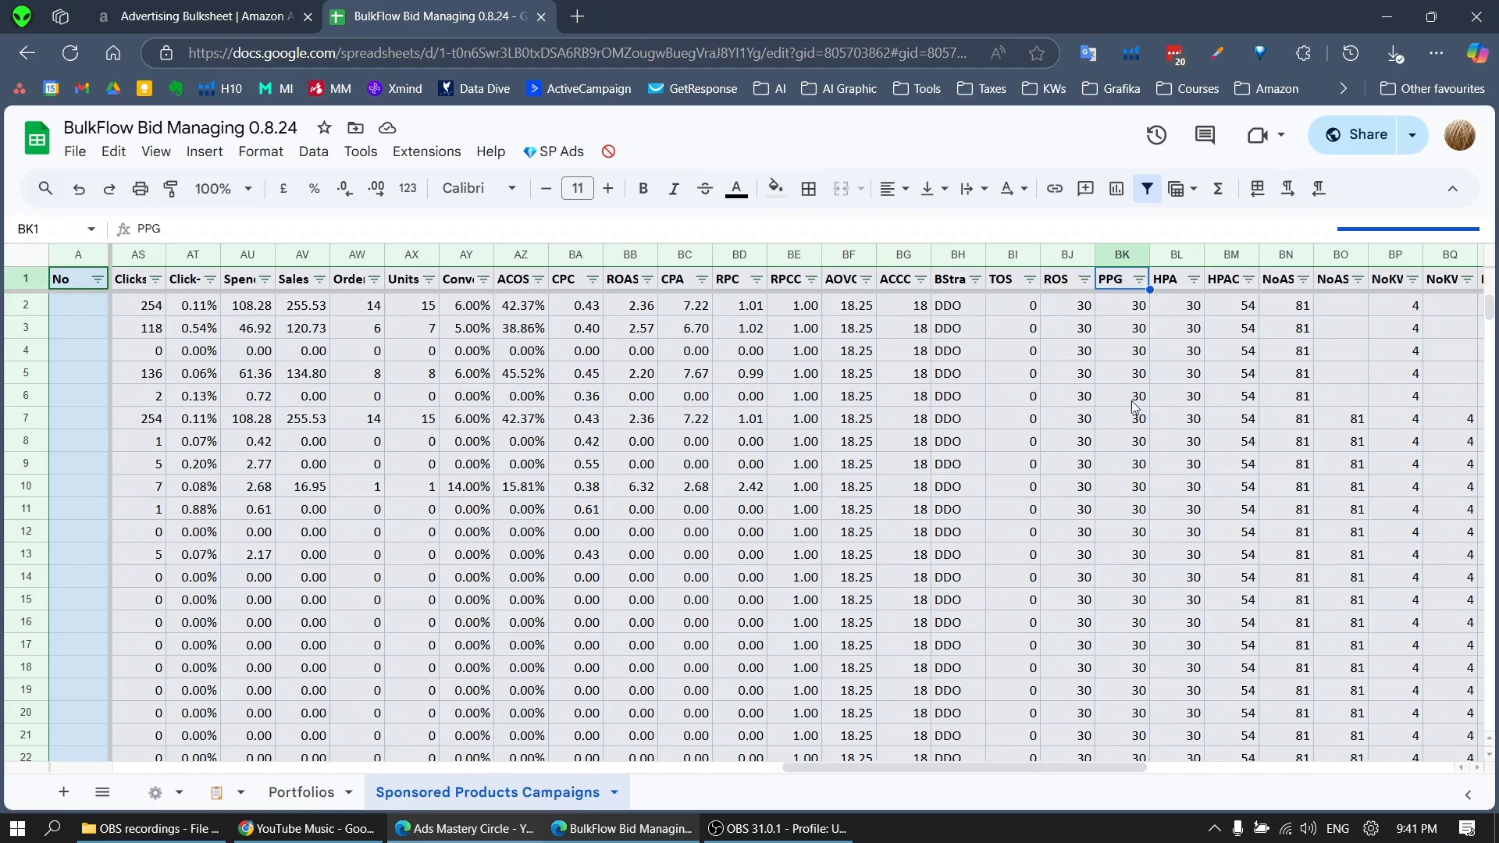
left_click(1175, 285)
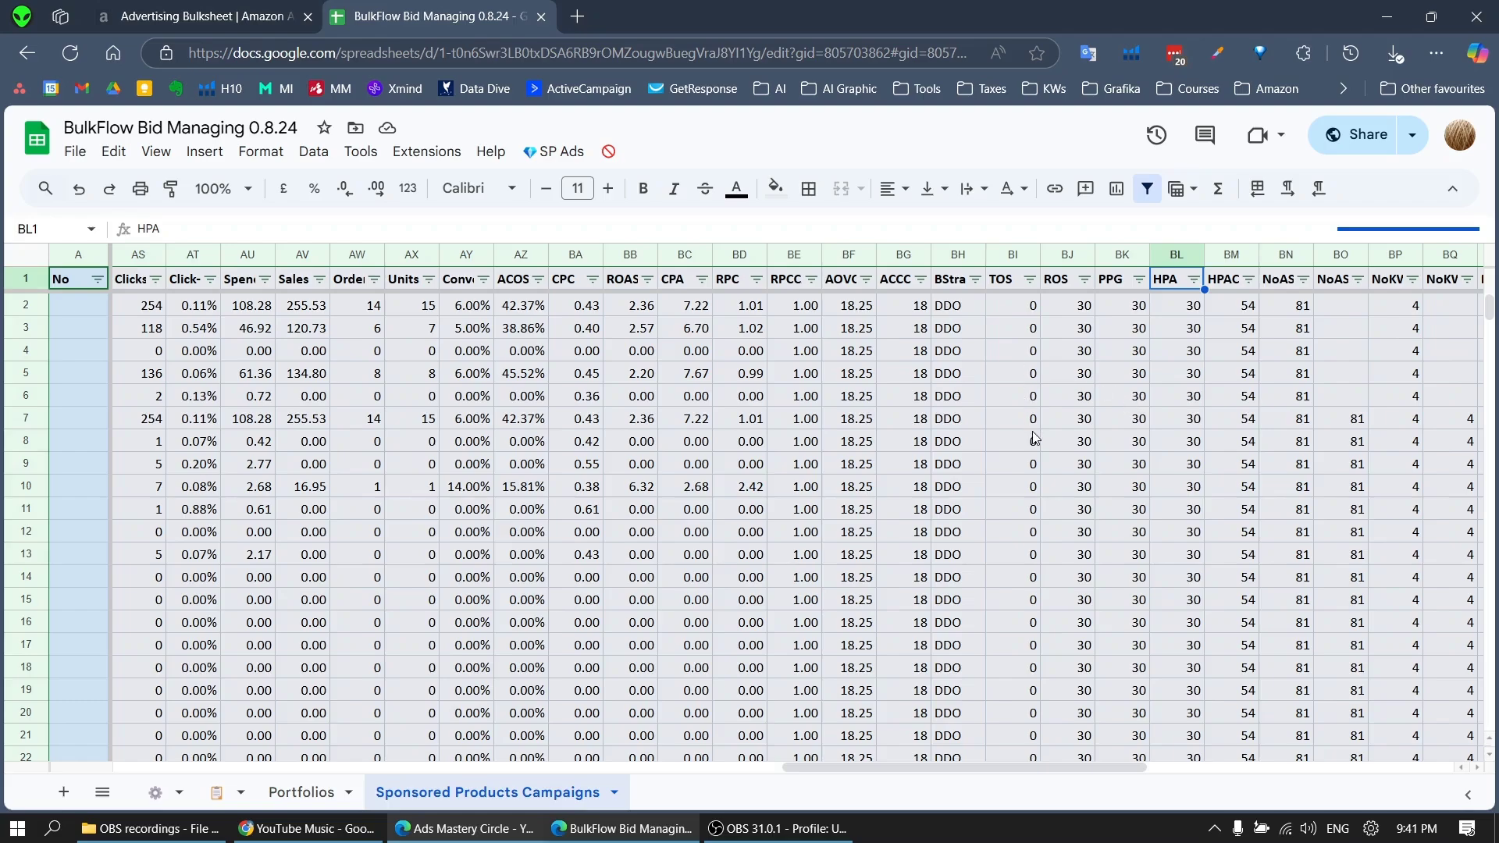
left_click_drag(1035, 439, 1180, 441)
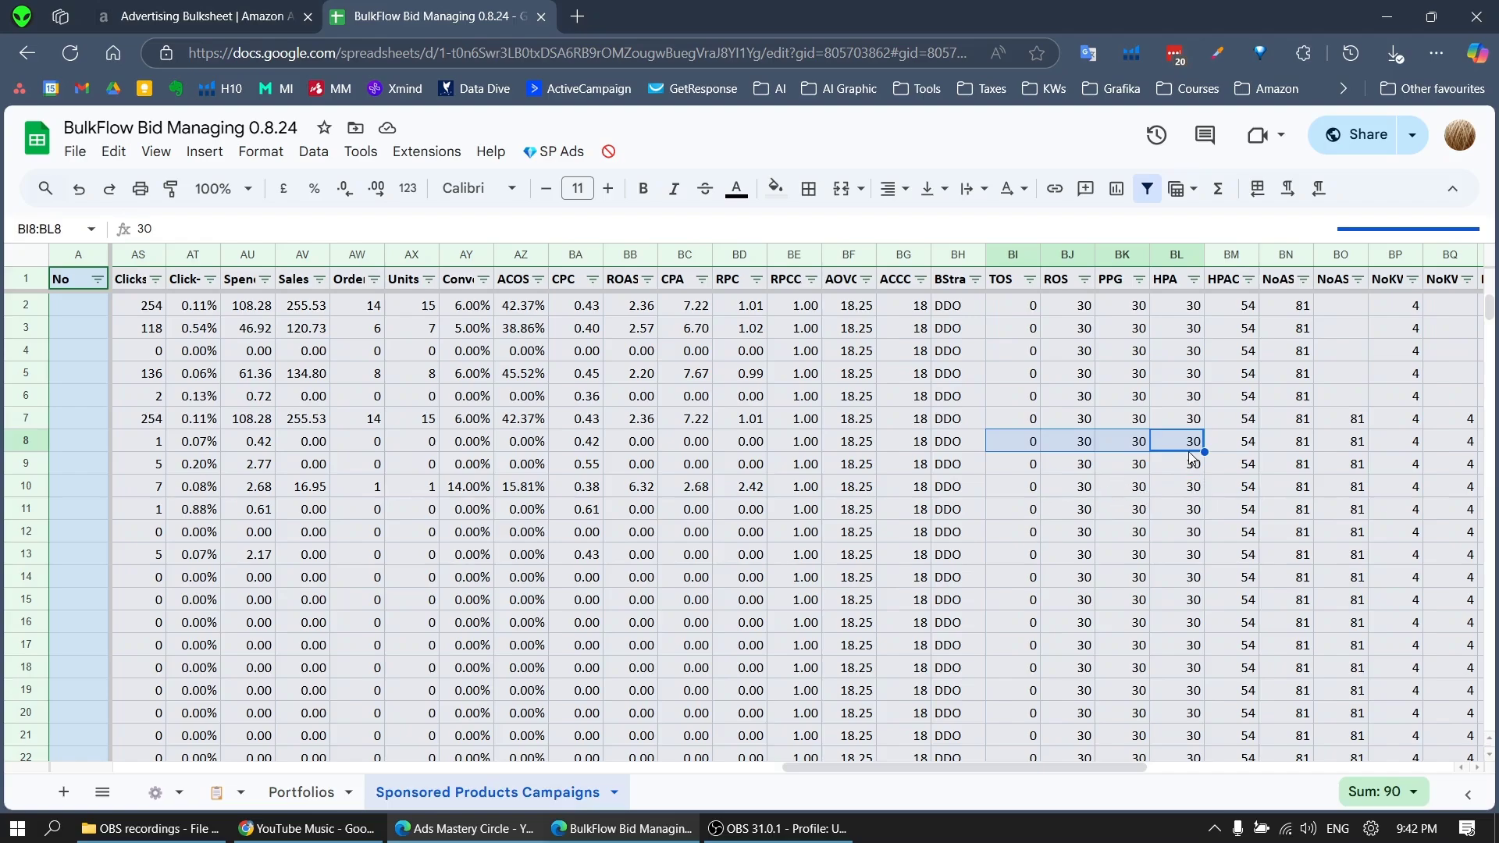
left_click(1238, 291)
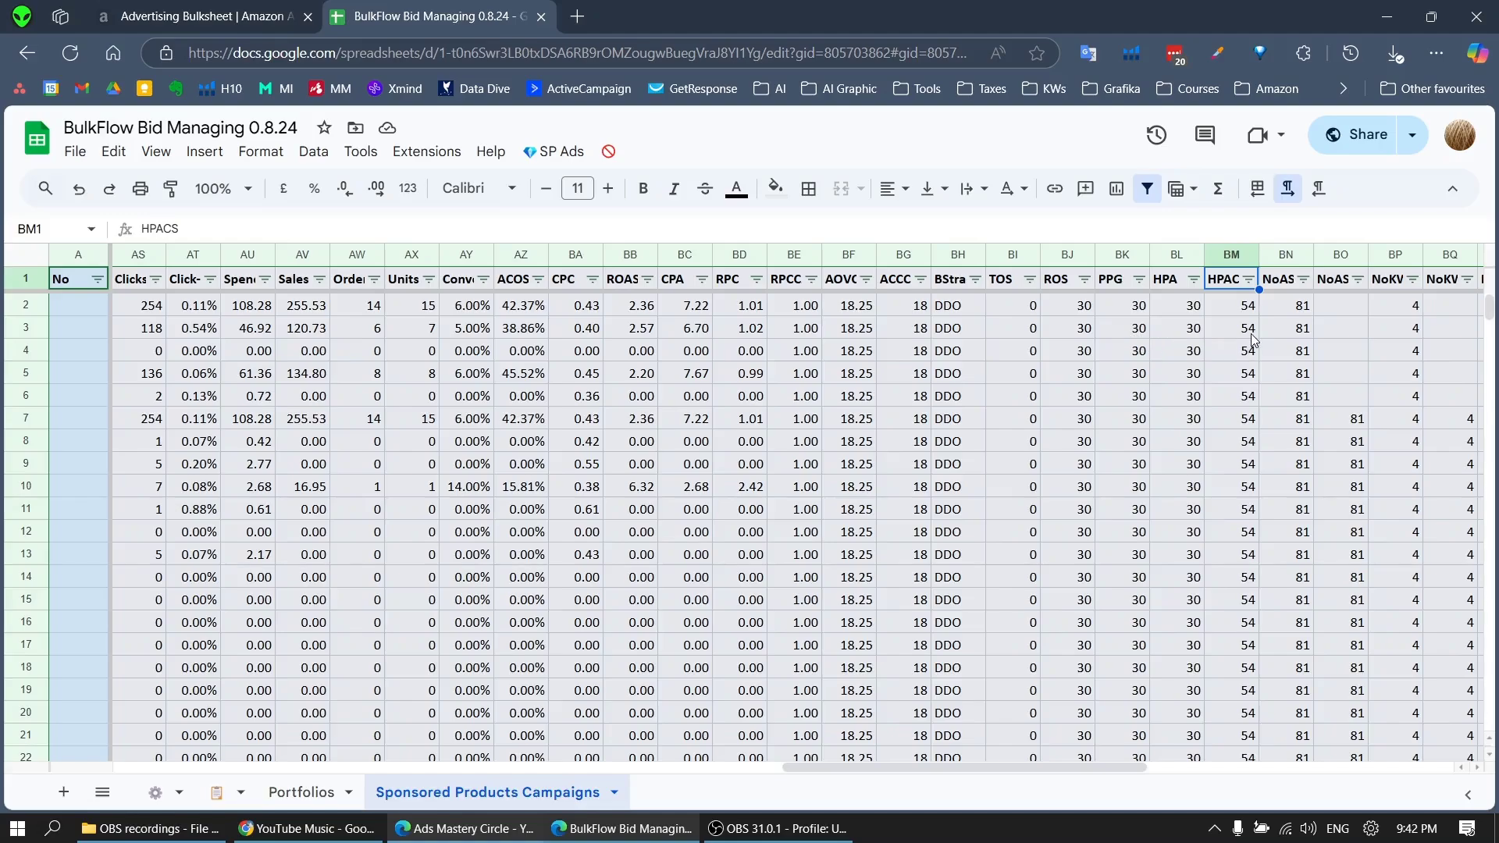
key("ctrl+z")
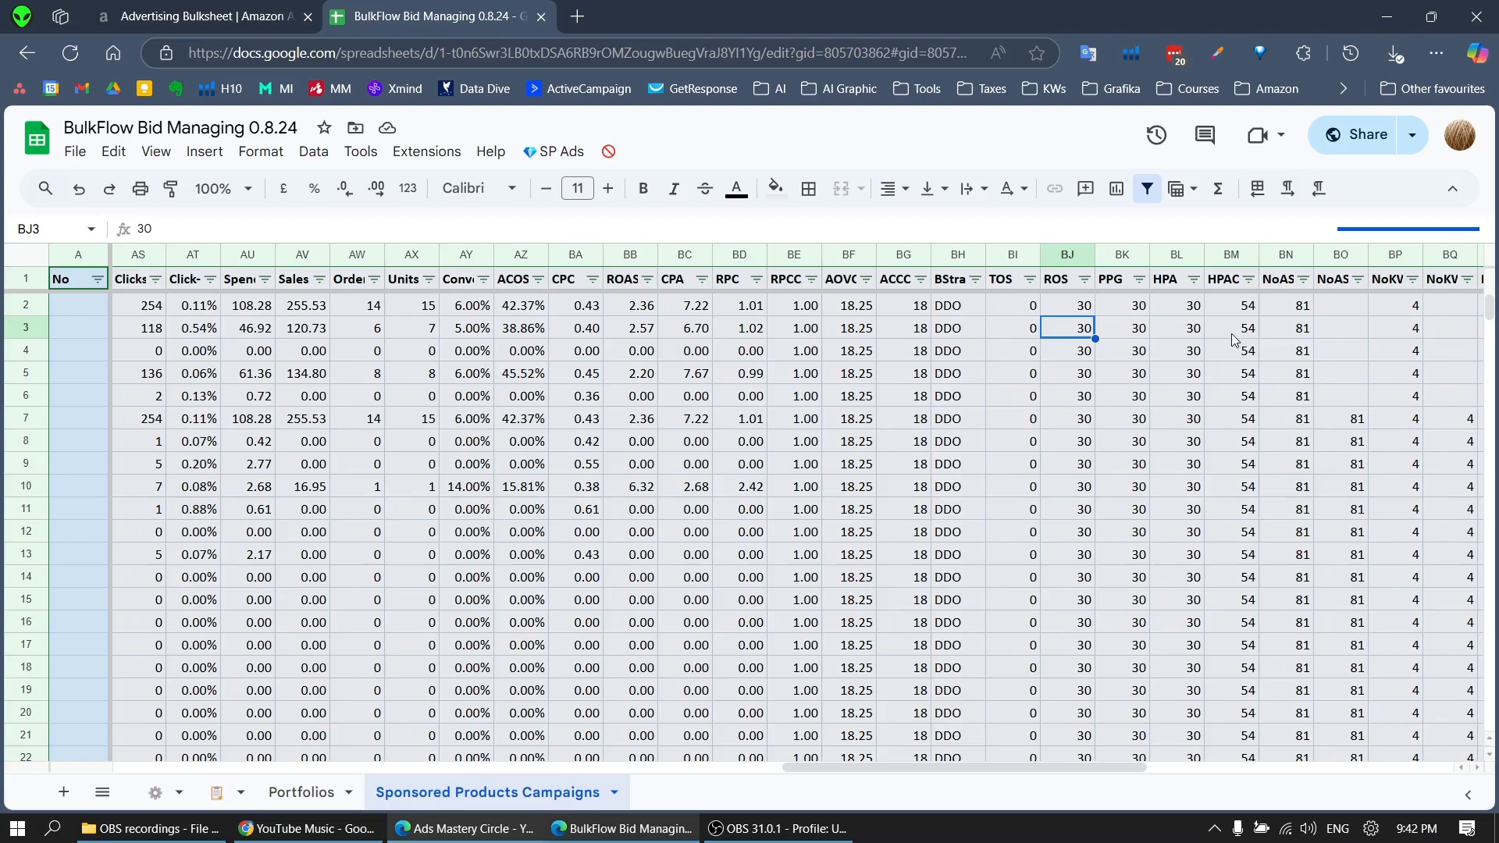
left_click(955, 283)
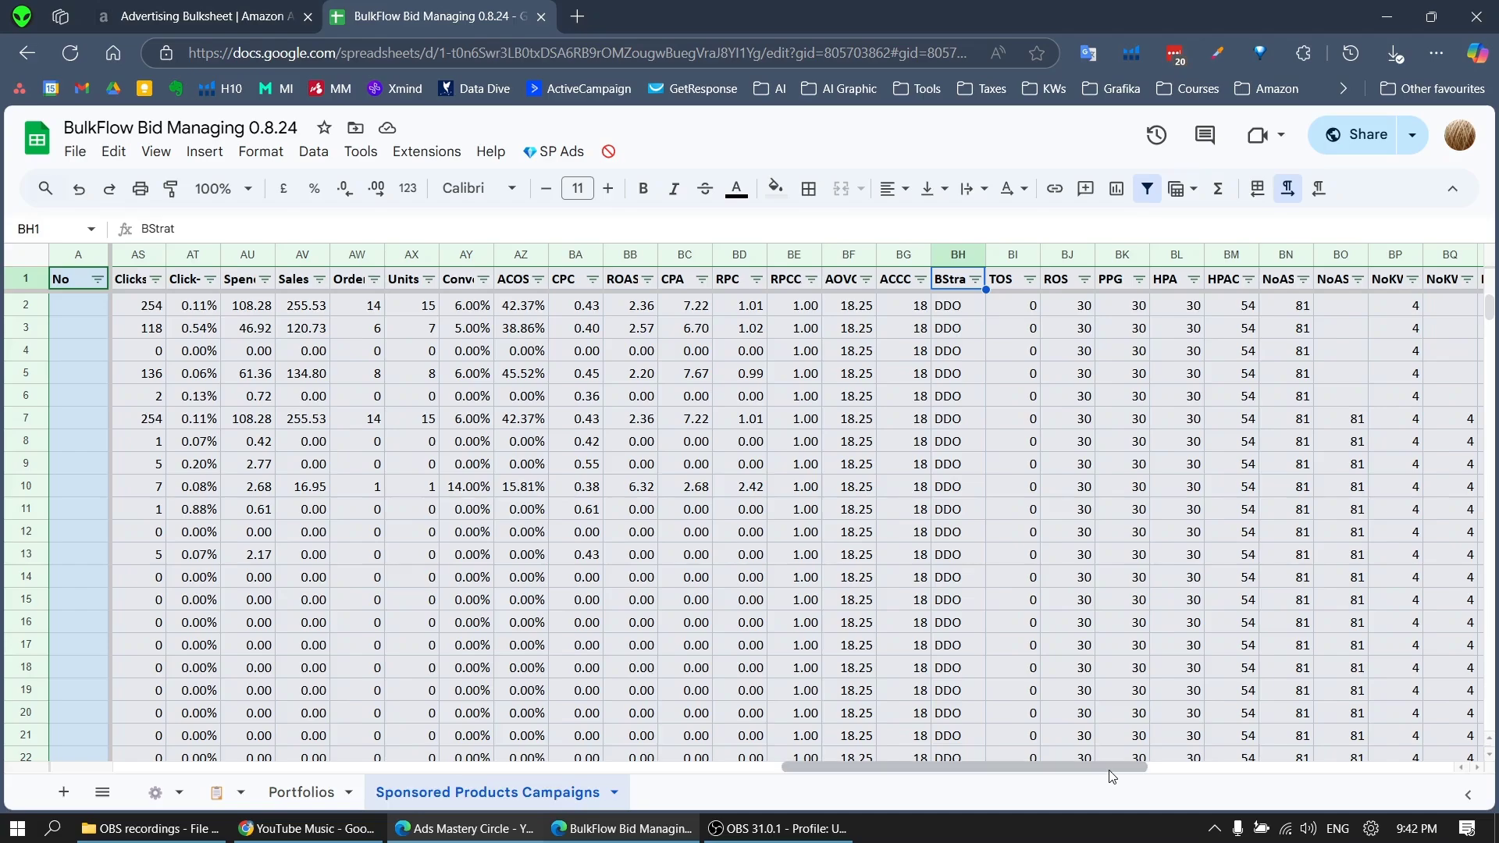
Examine the calculated metric columns CPA, RPC, RPCCA, AOVCA and ACCCA.
left_click_drag(1101, 775, 1078, 775)
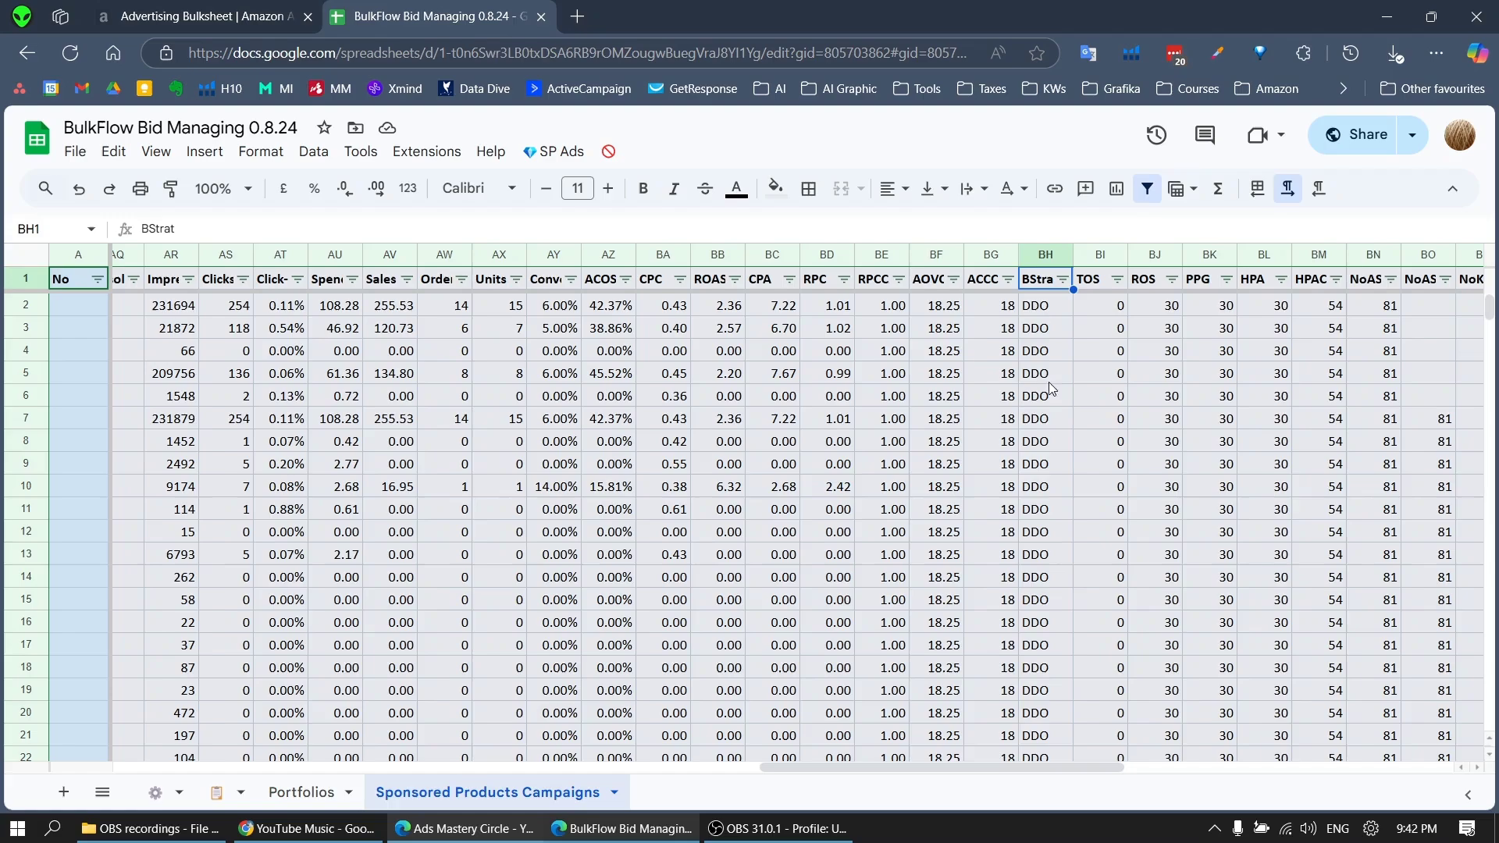
left_click(776, 287)
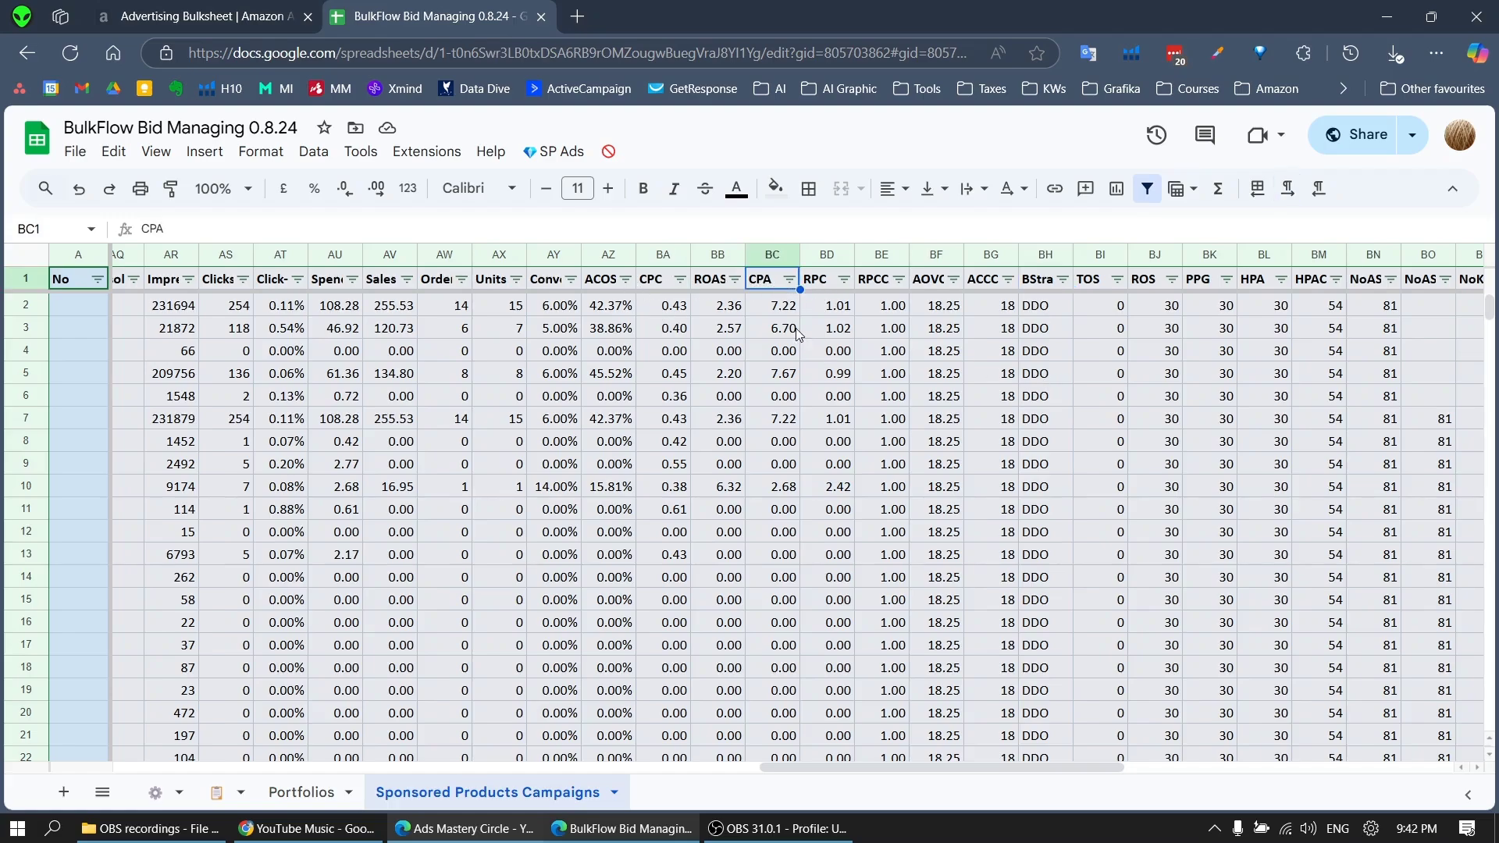
left_click(828, 286)
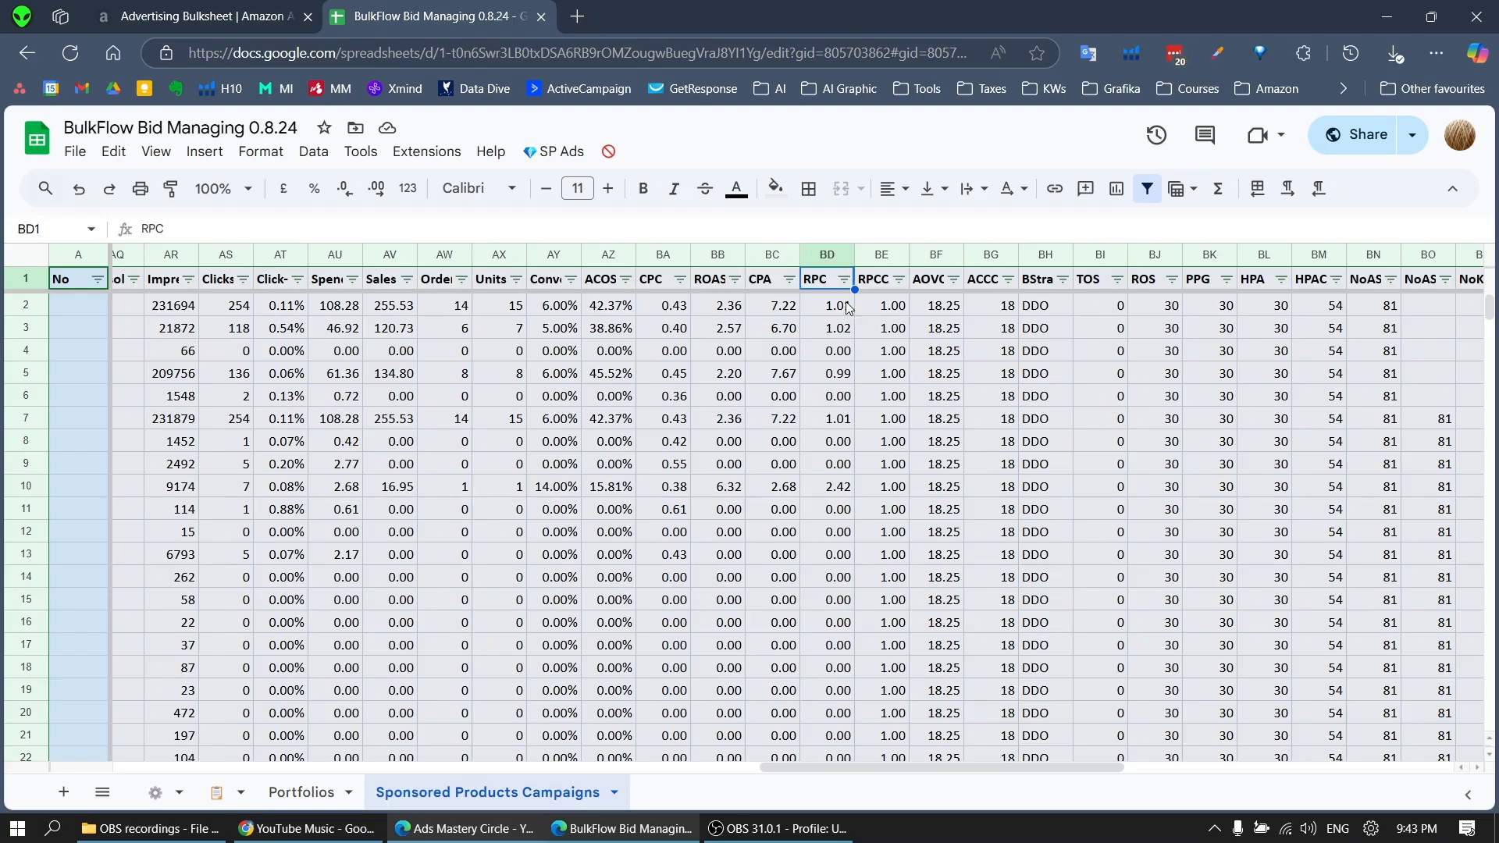
left_click_drag(843, 308, 553, 419)
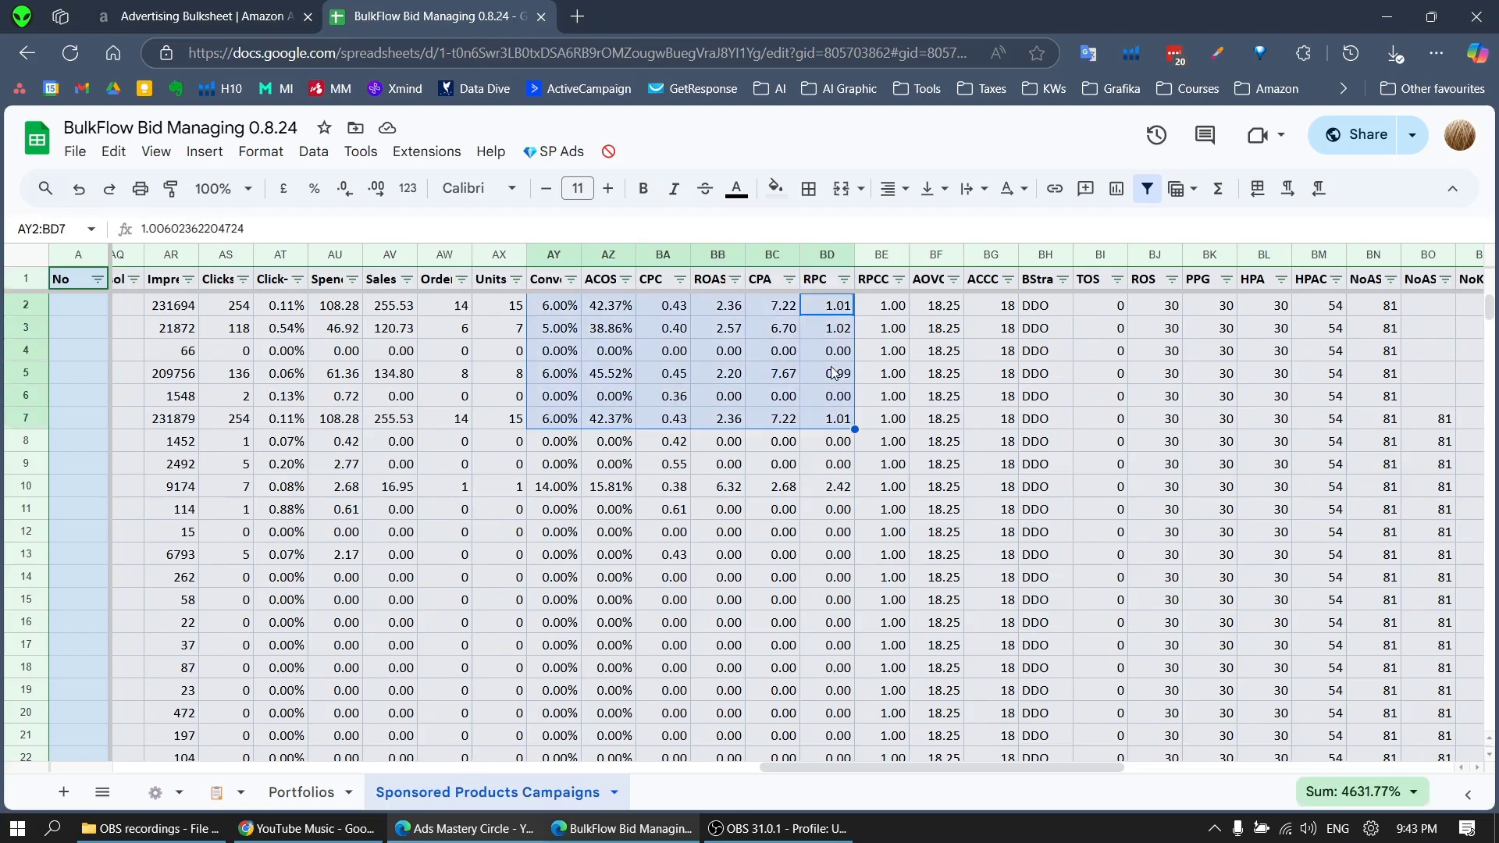
left_click(880, 286)
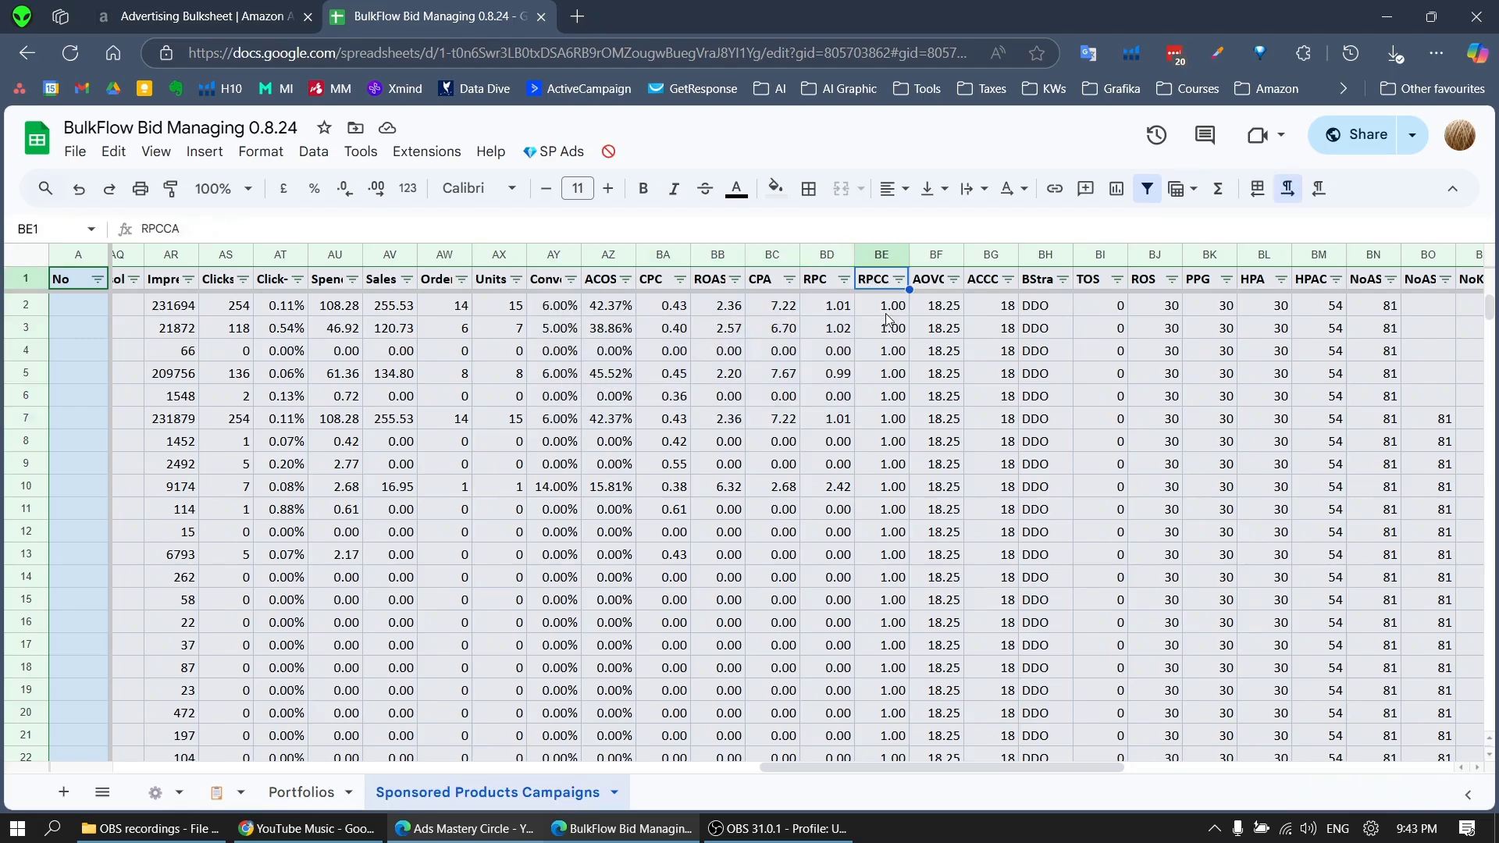
left_click(938, 287)
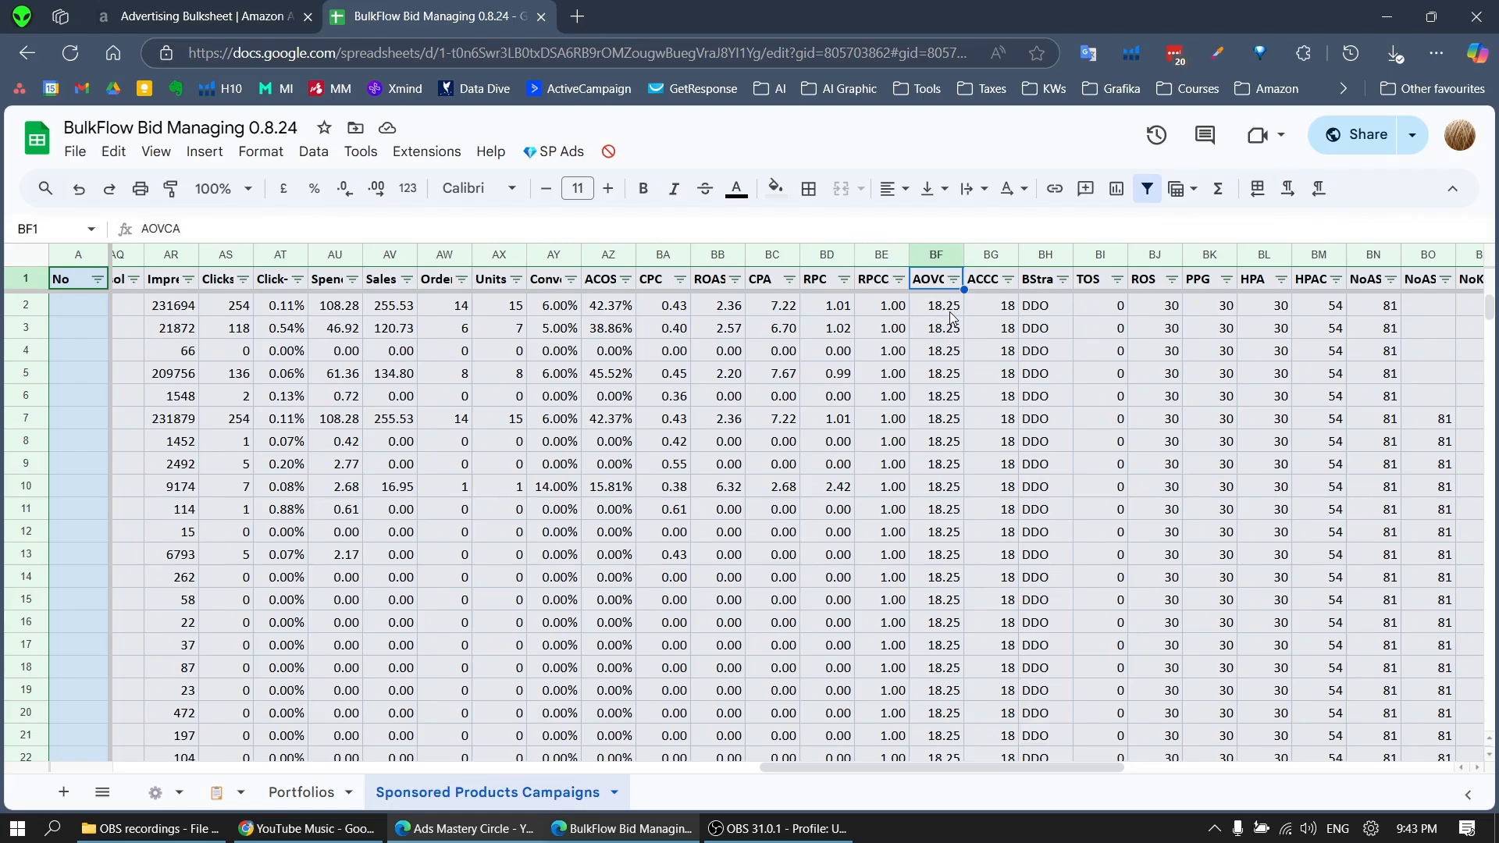
left_click(989, 284)
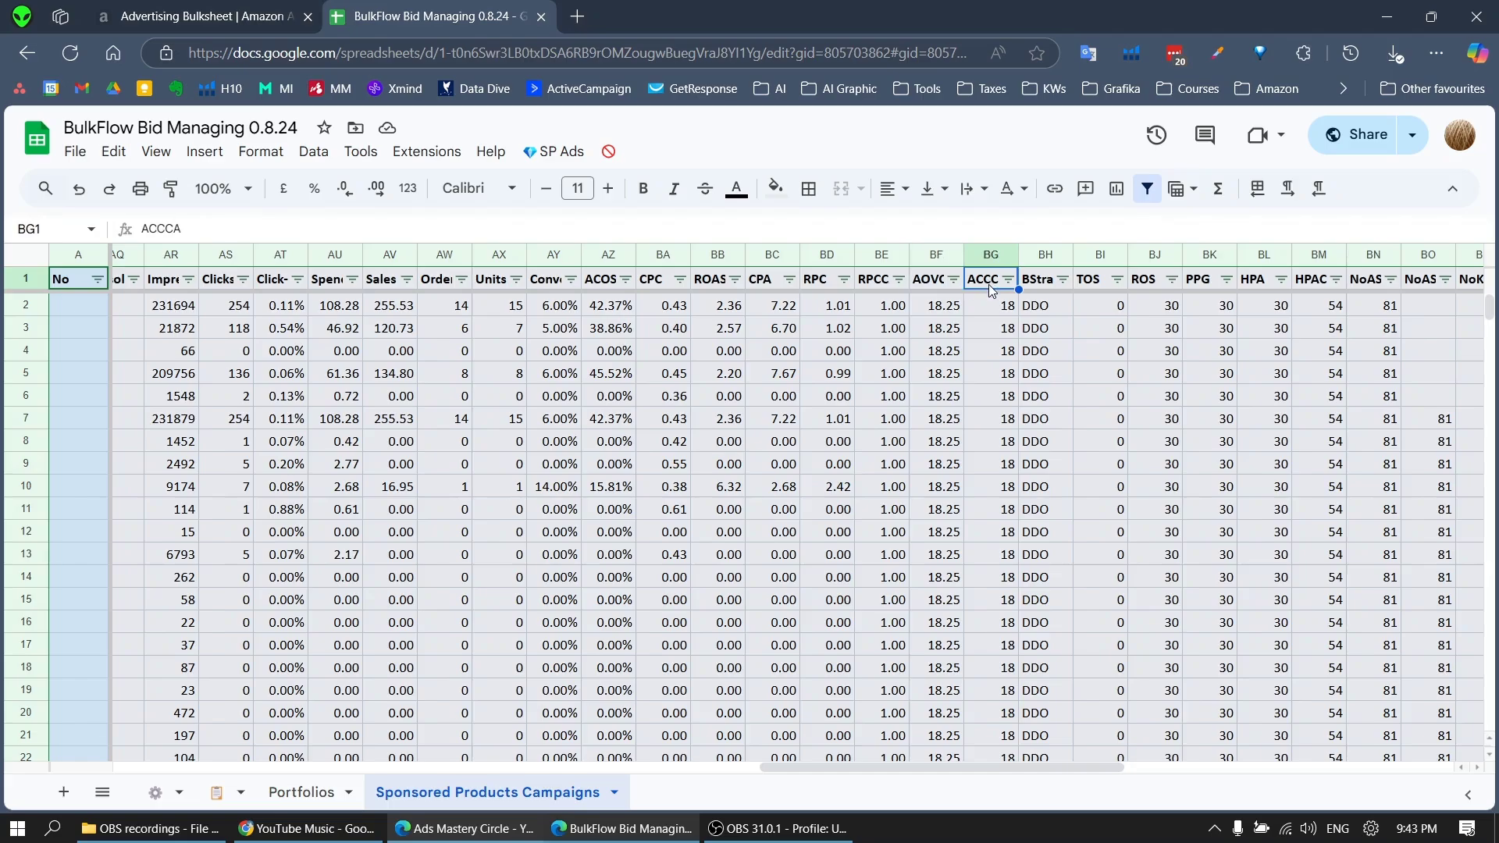
Examine the added columns BR to BT, checking the RPCAS and AOVAS headers individually.
scroll(935, 282, "right", 6)
left_click(935, 283)
left_click(1029, 289, "shift")
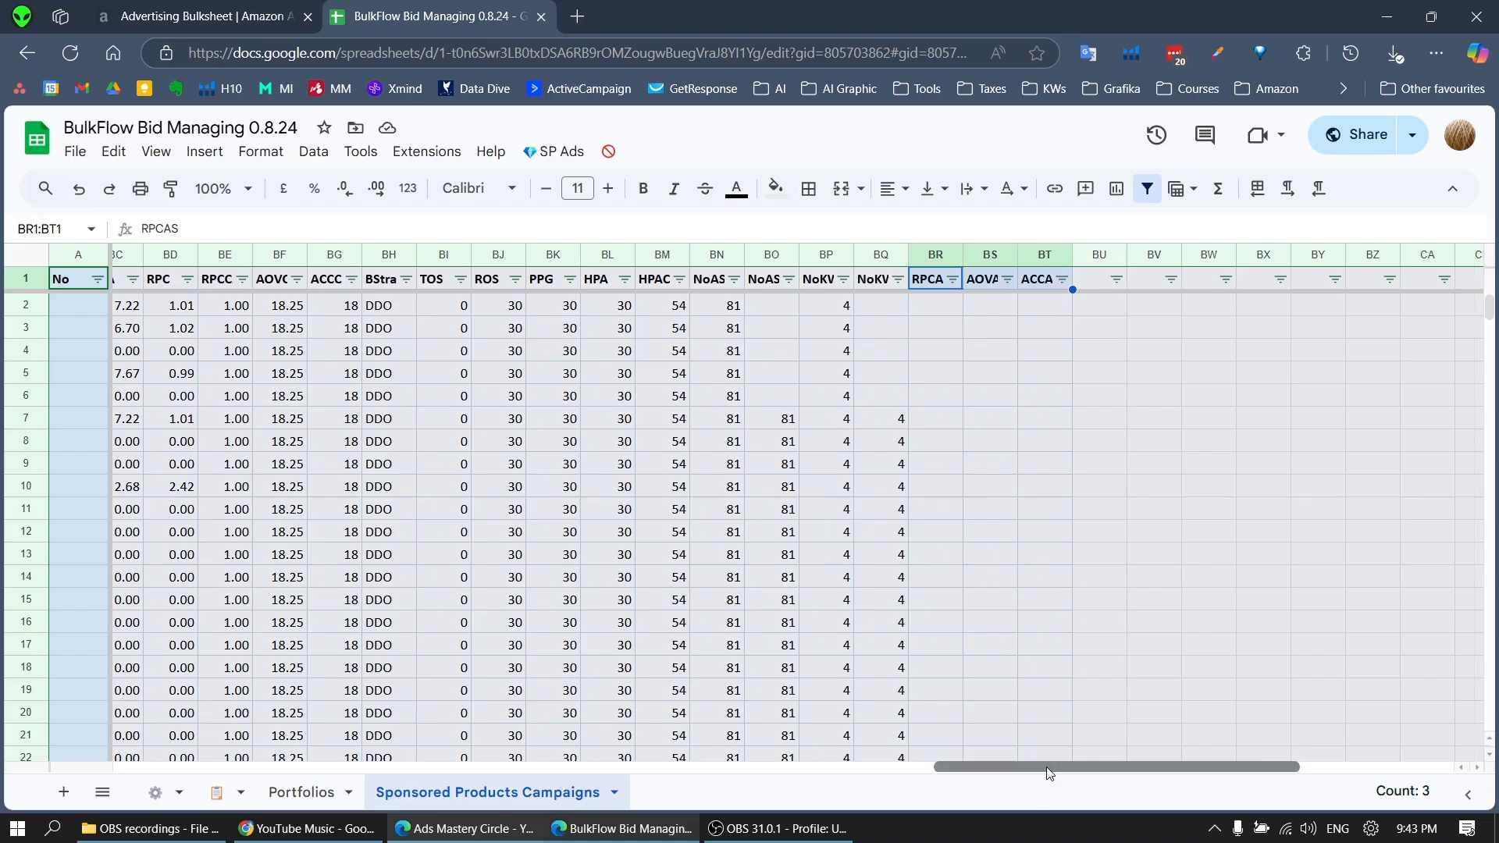
left_click_drag(1058, 769, 1024, 771)
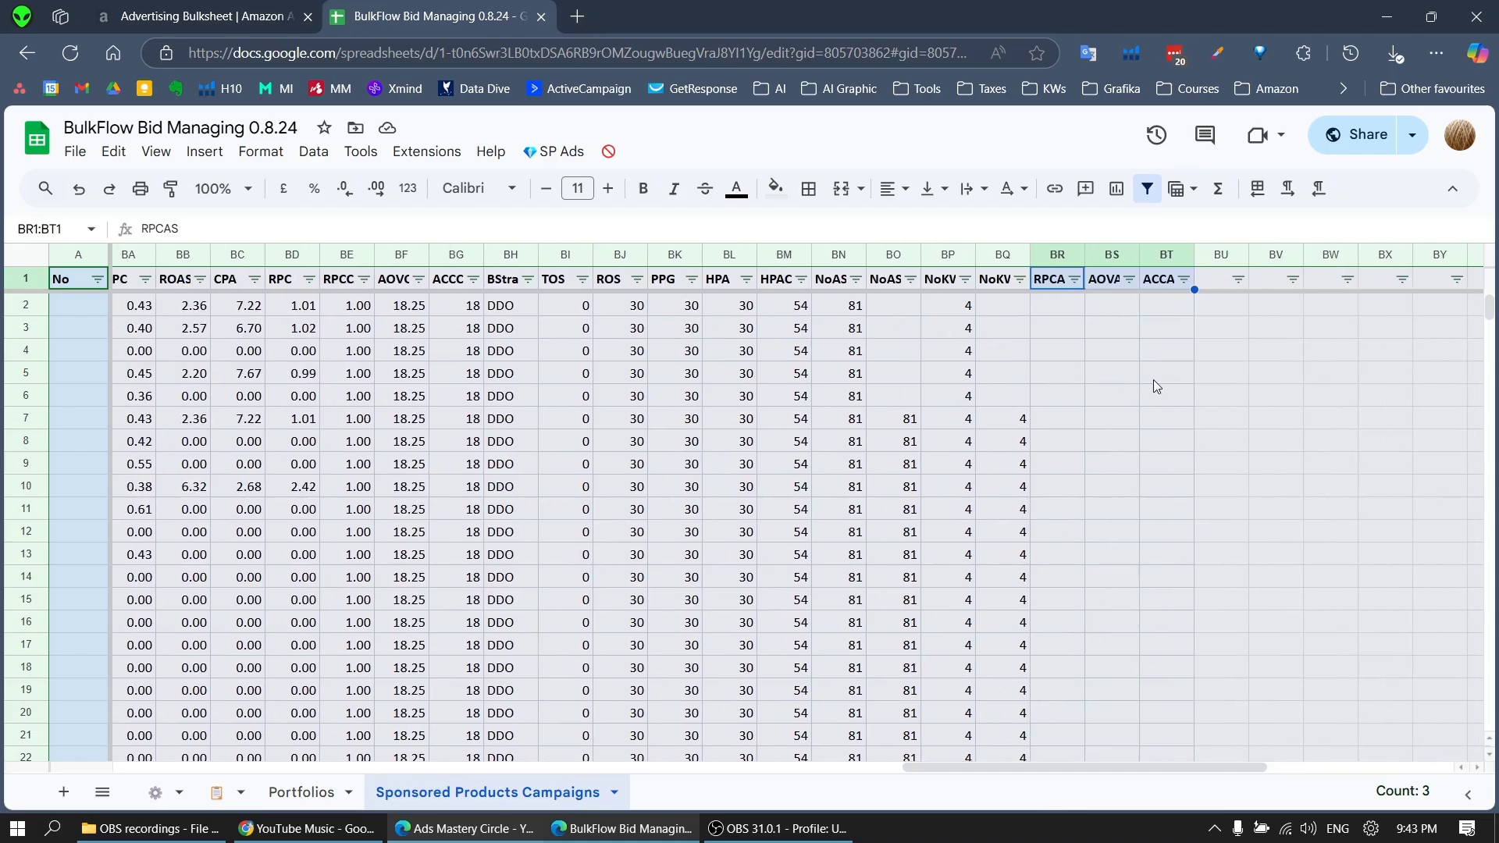
left_click(1049, 286)
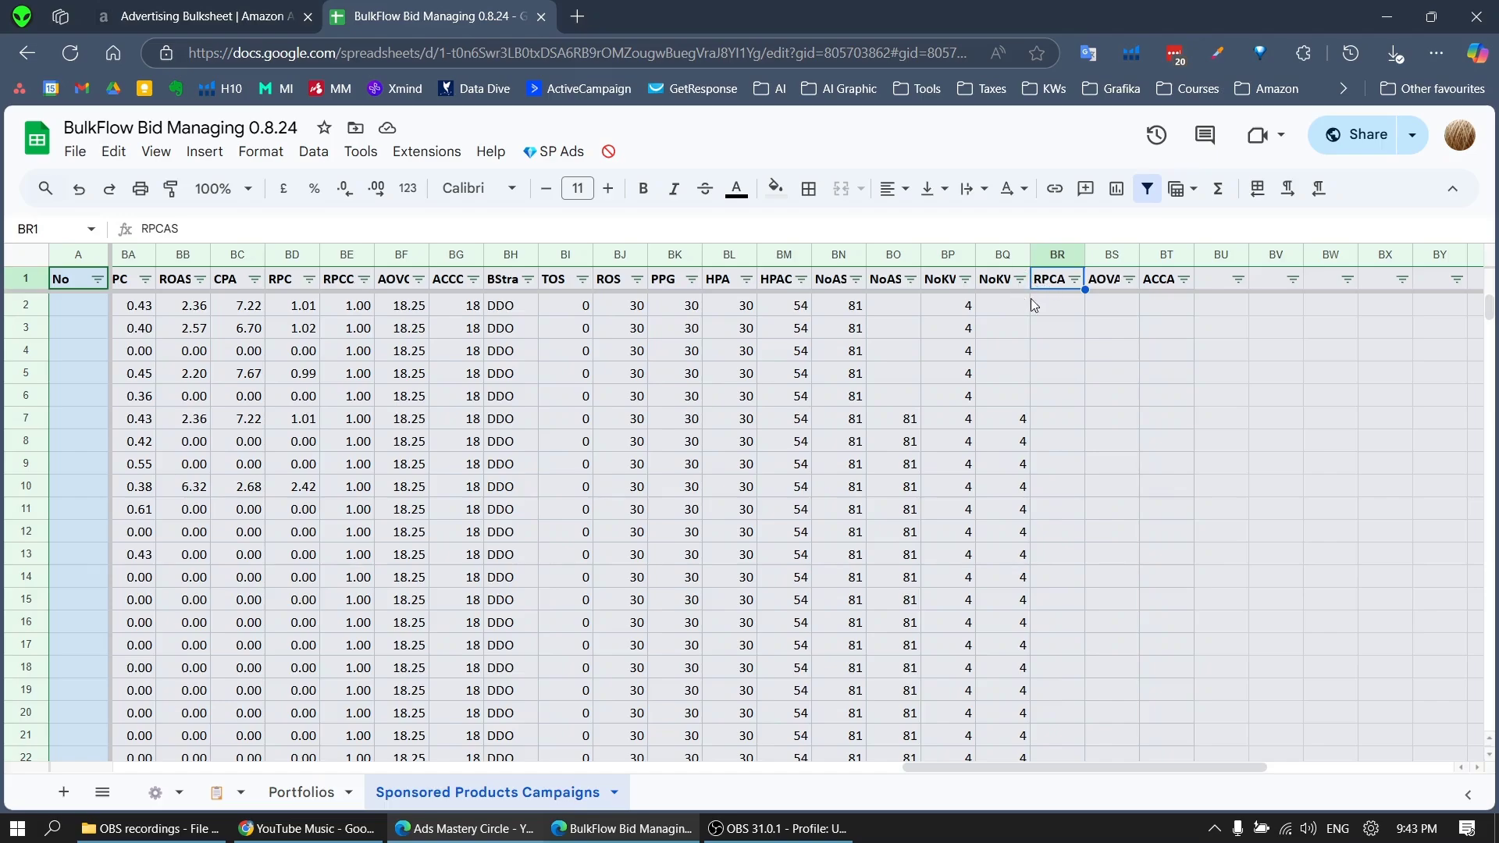
left_click(1105, 288)
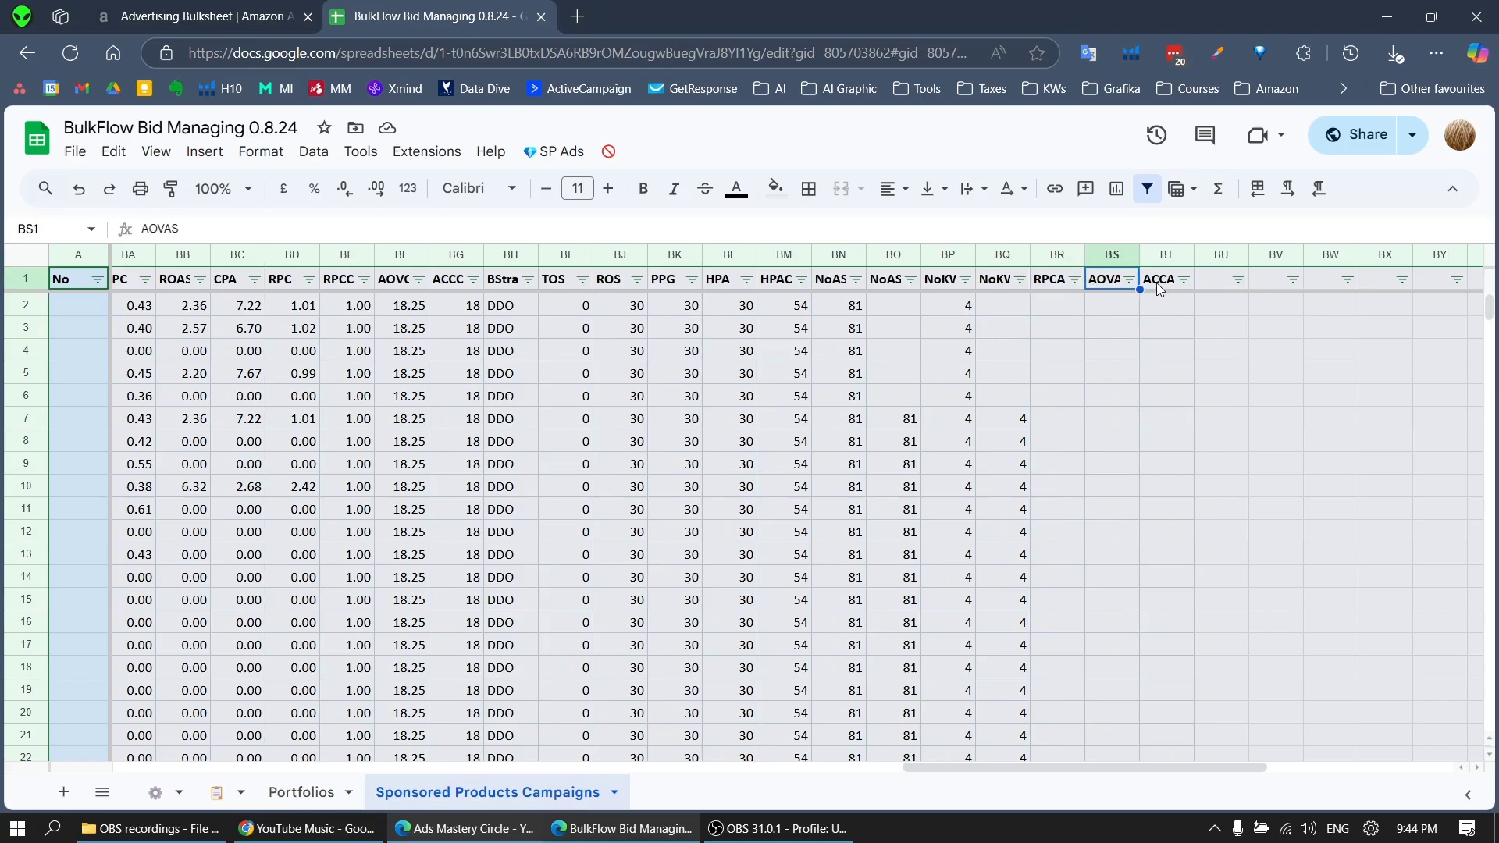
Examine the ACCAS and RPCAS headers, the empty RPCAS cells, and the ASIN count values in column BN.
left_click(1161, 284)
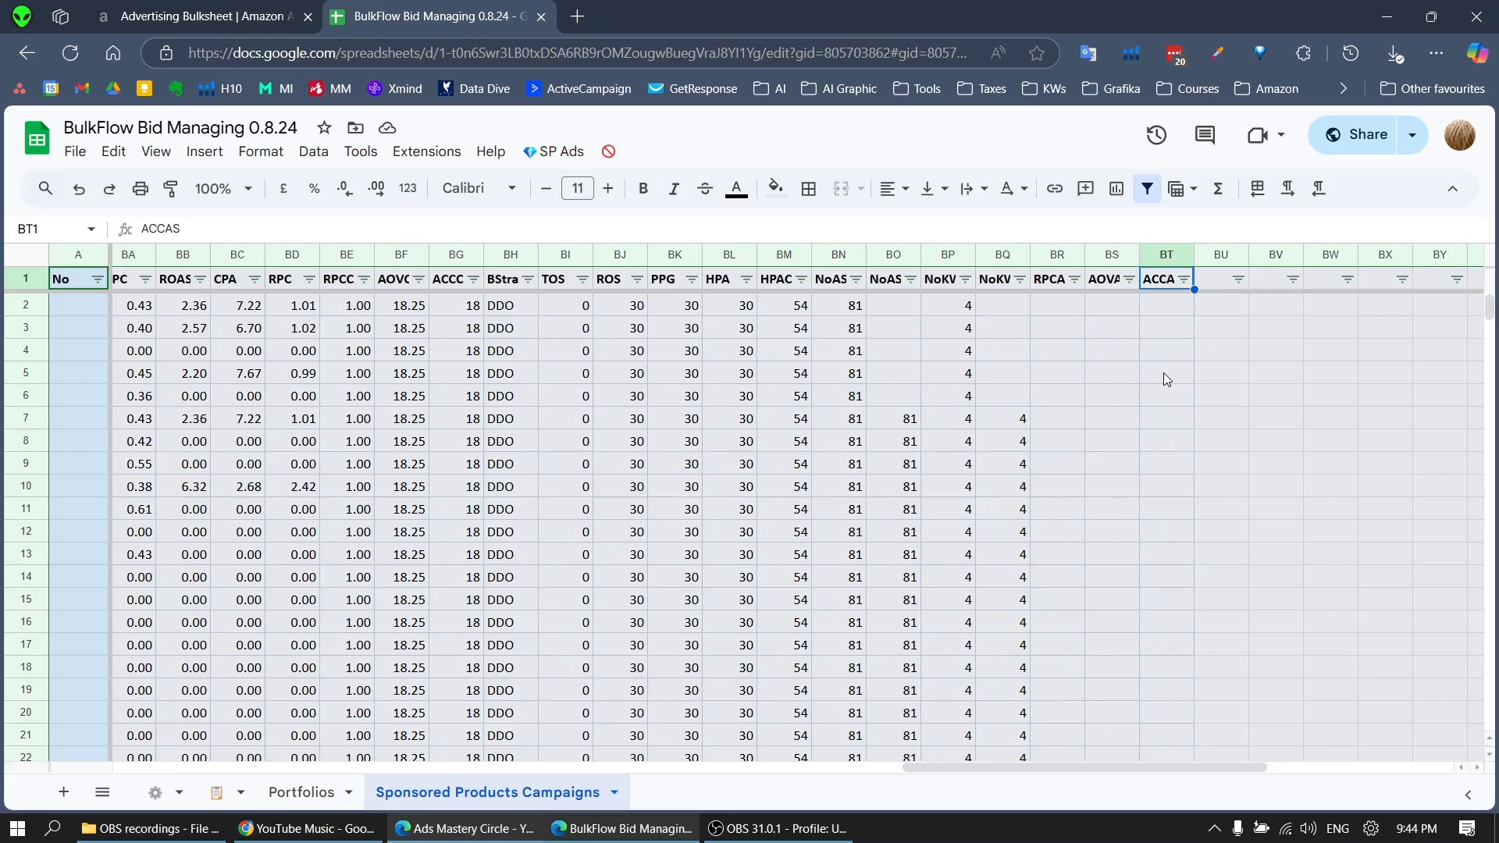
left_click(1062, 293)
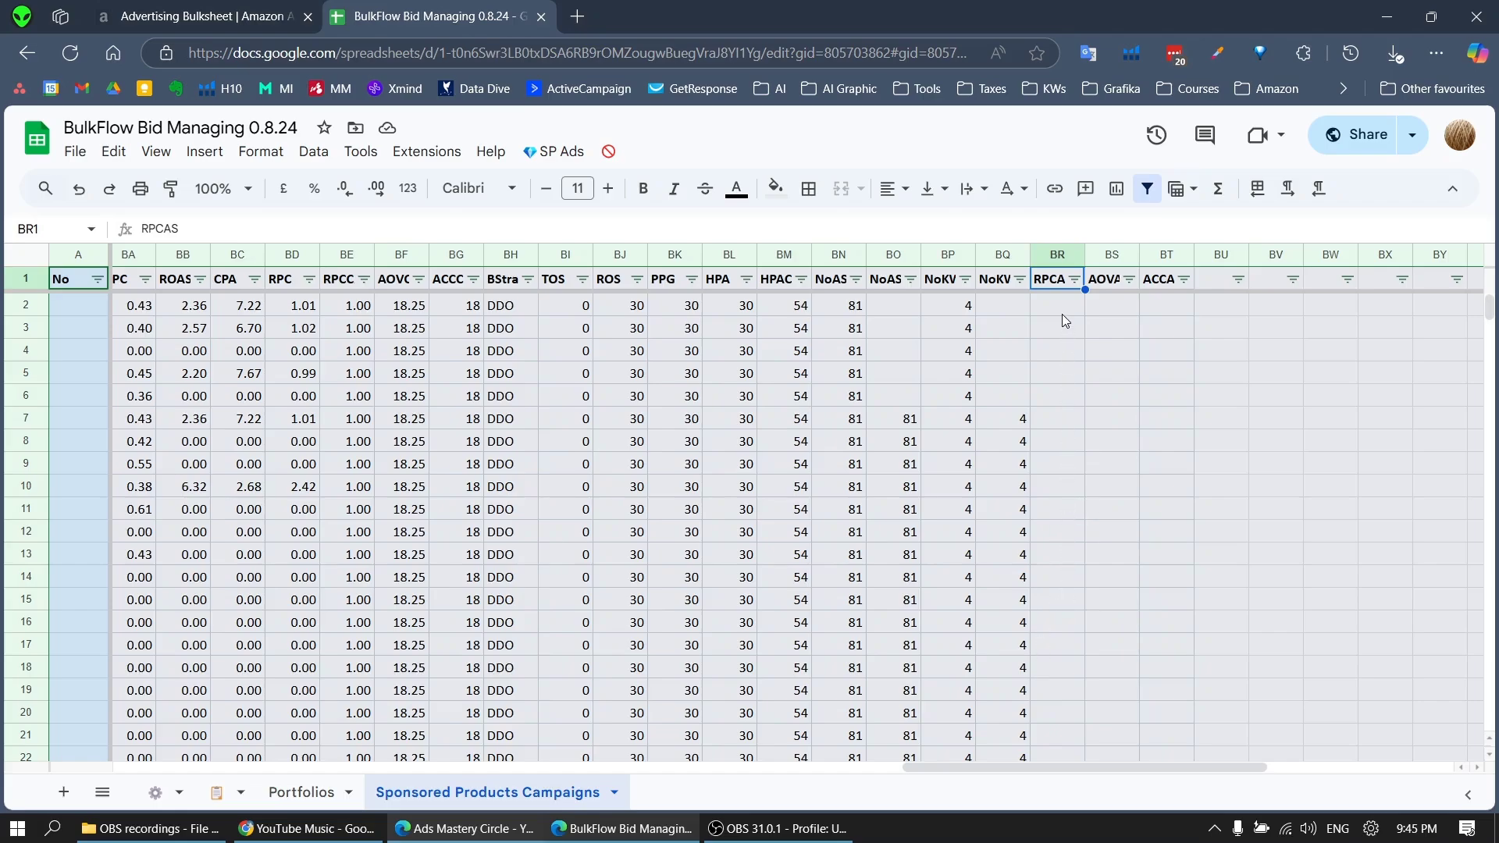
left_click_drag(1062, 315, 1074, 505)
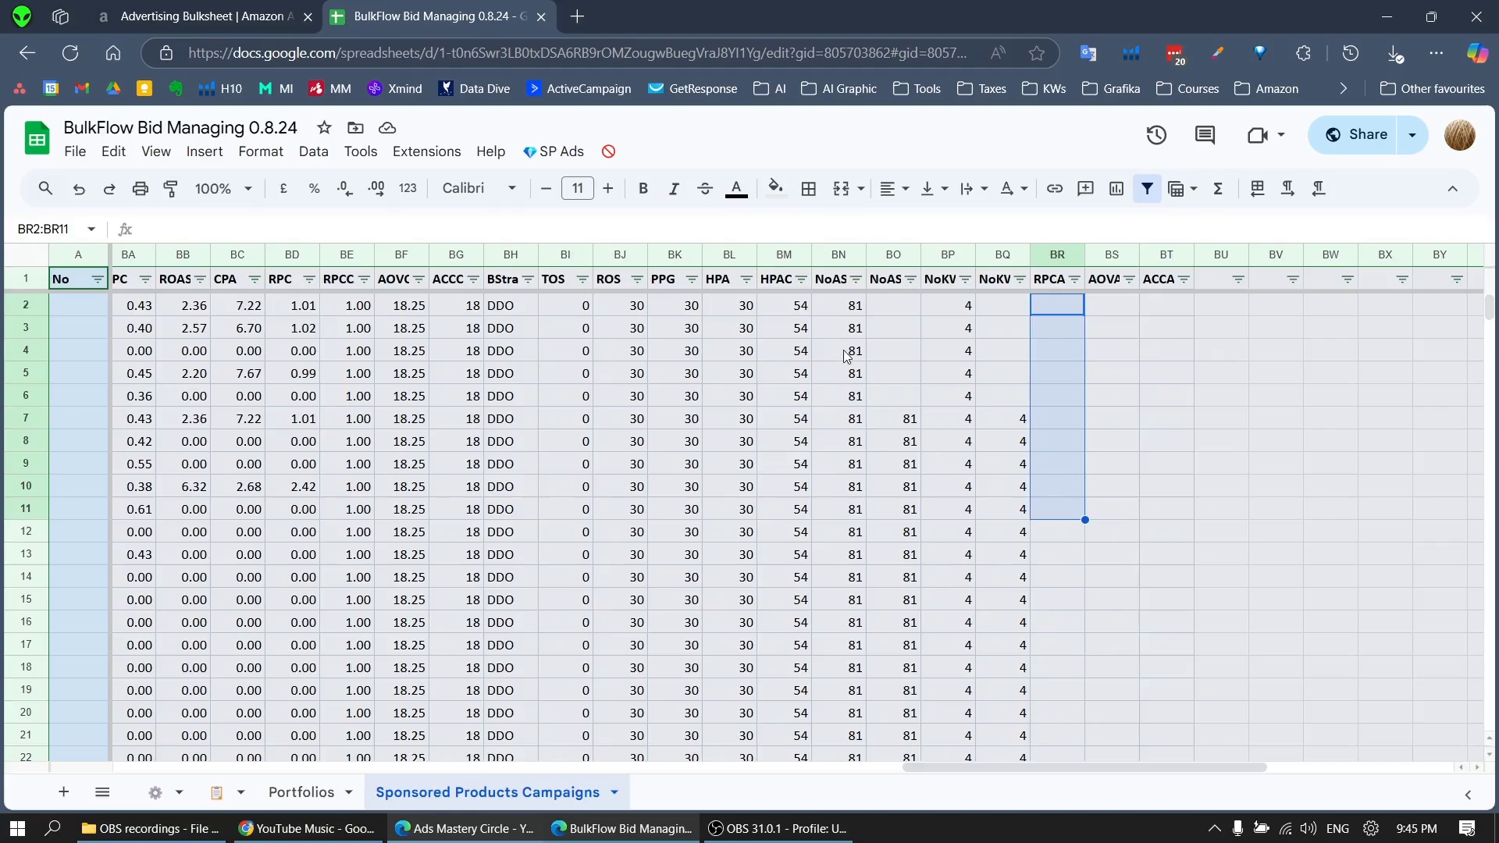
left_click_drag(841, 328, 862, 466)
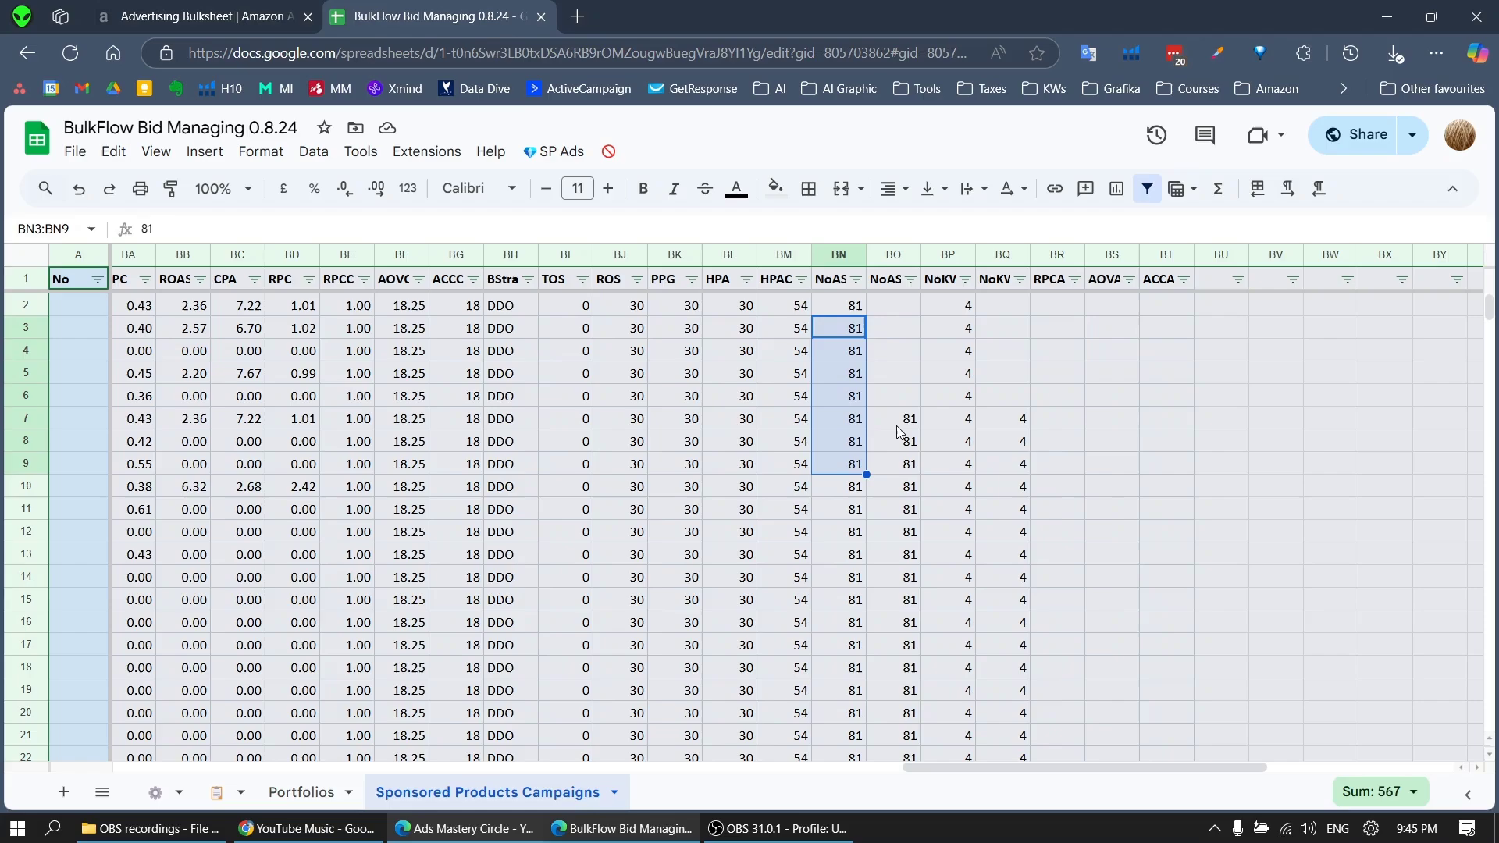
left_click(859, 451)
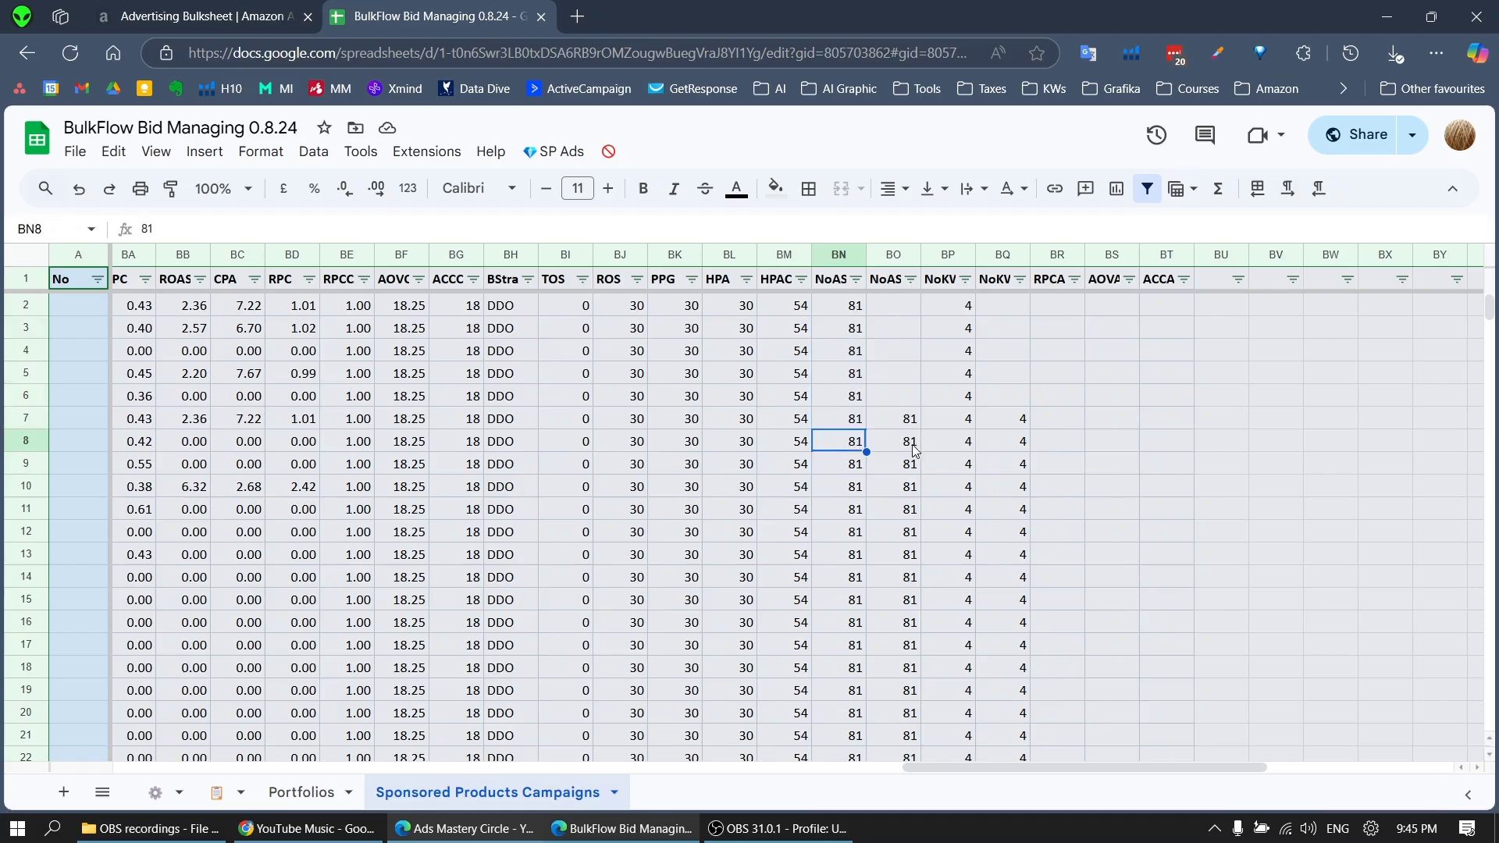
Run the SP Ads script that fills the RPCAS, AOVAS and ACCAS columns BR to BT, and check those columns.
left_click(554, 153)
left_click(585, 217)
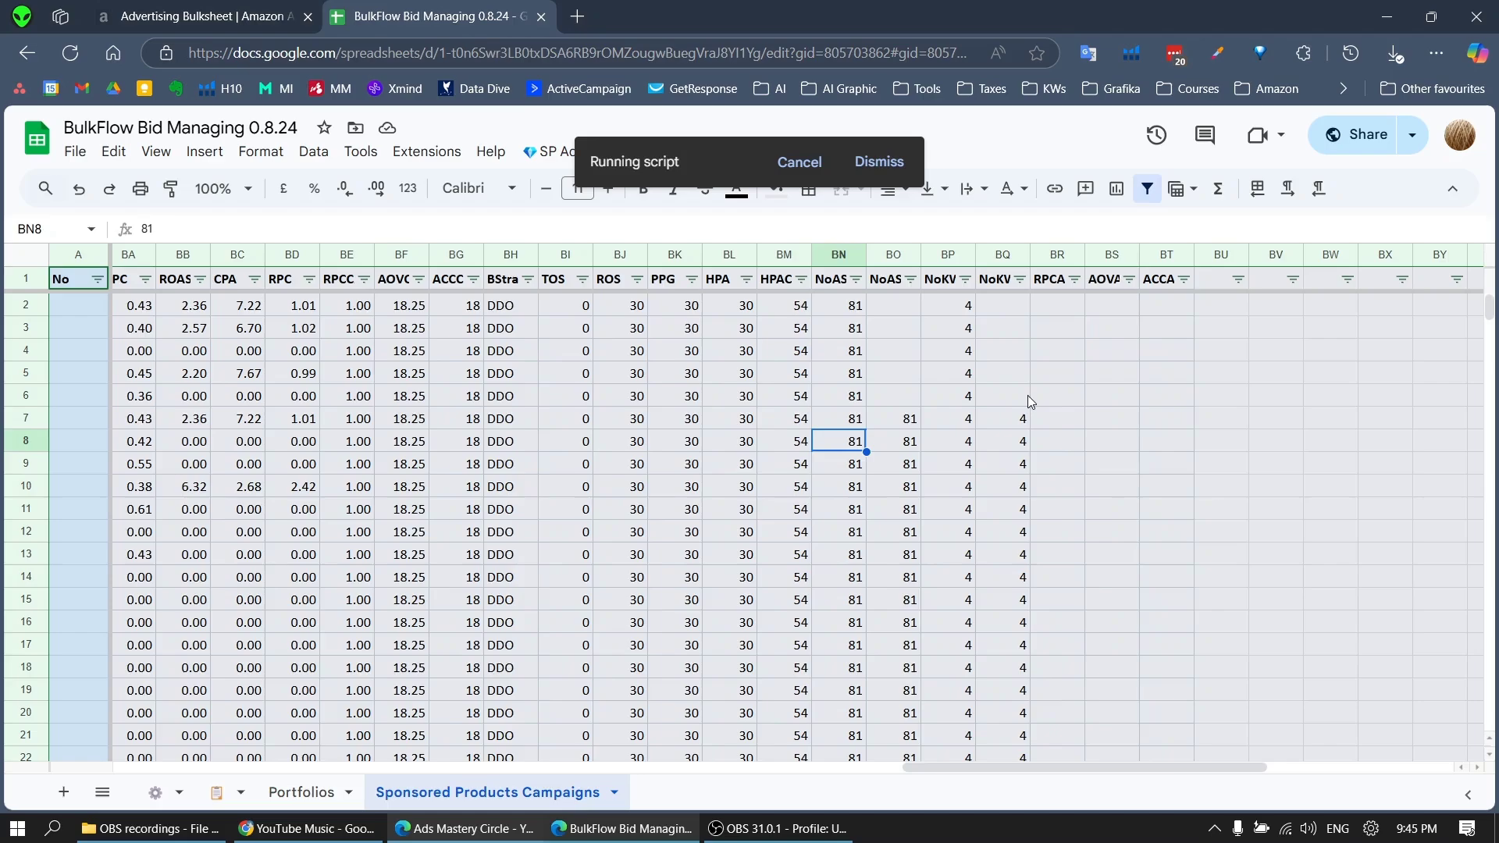
left_click(1049, 281)
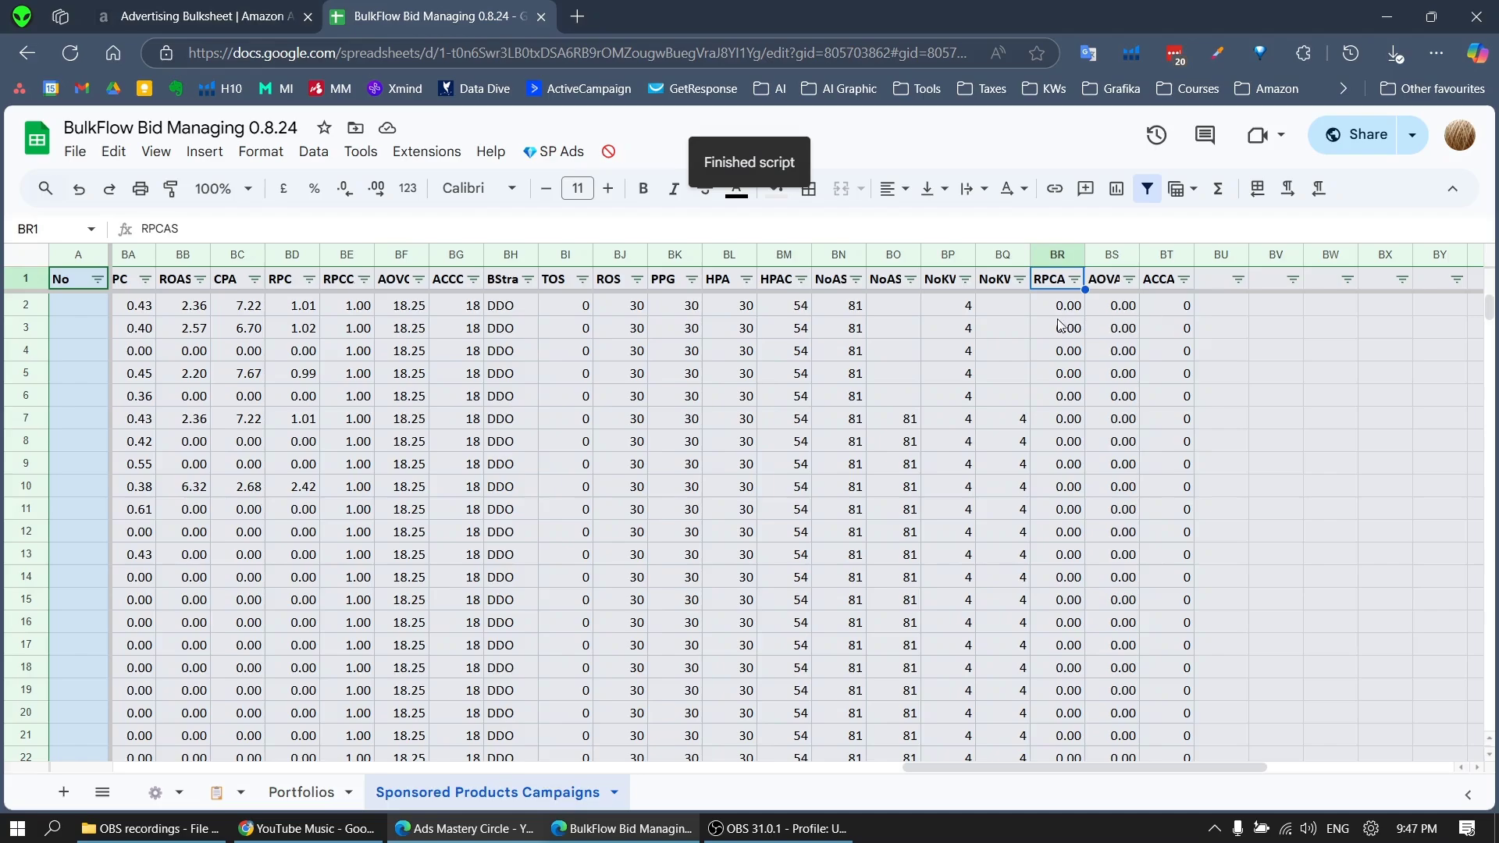
left_click_drag(1059, 292, 1167, 280)
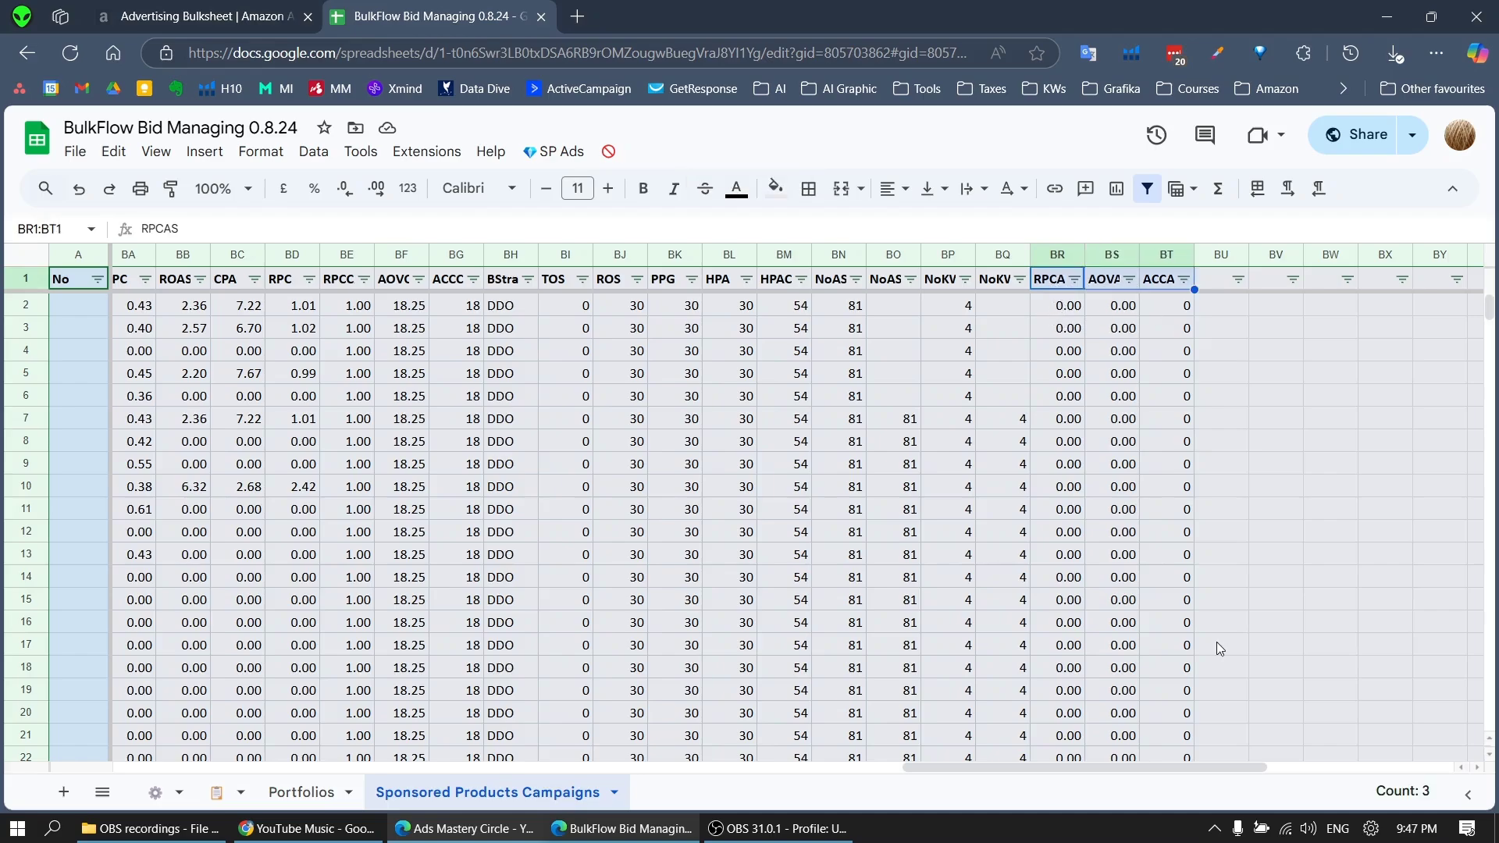
left_click(1216, 642)
Examine the blue input columns New State, the one beside the daily budget, tCPC and New Bid by selecting each header.
left_click_drag(1153, 775, 720, 747)
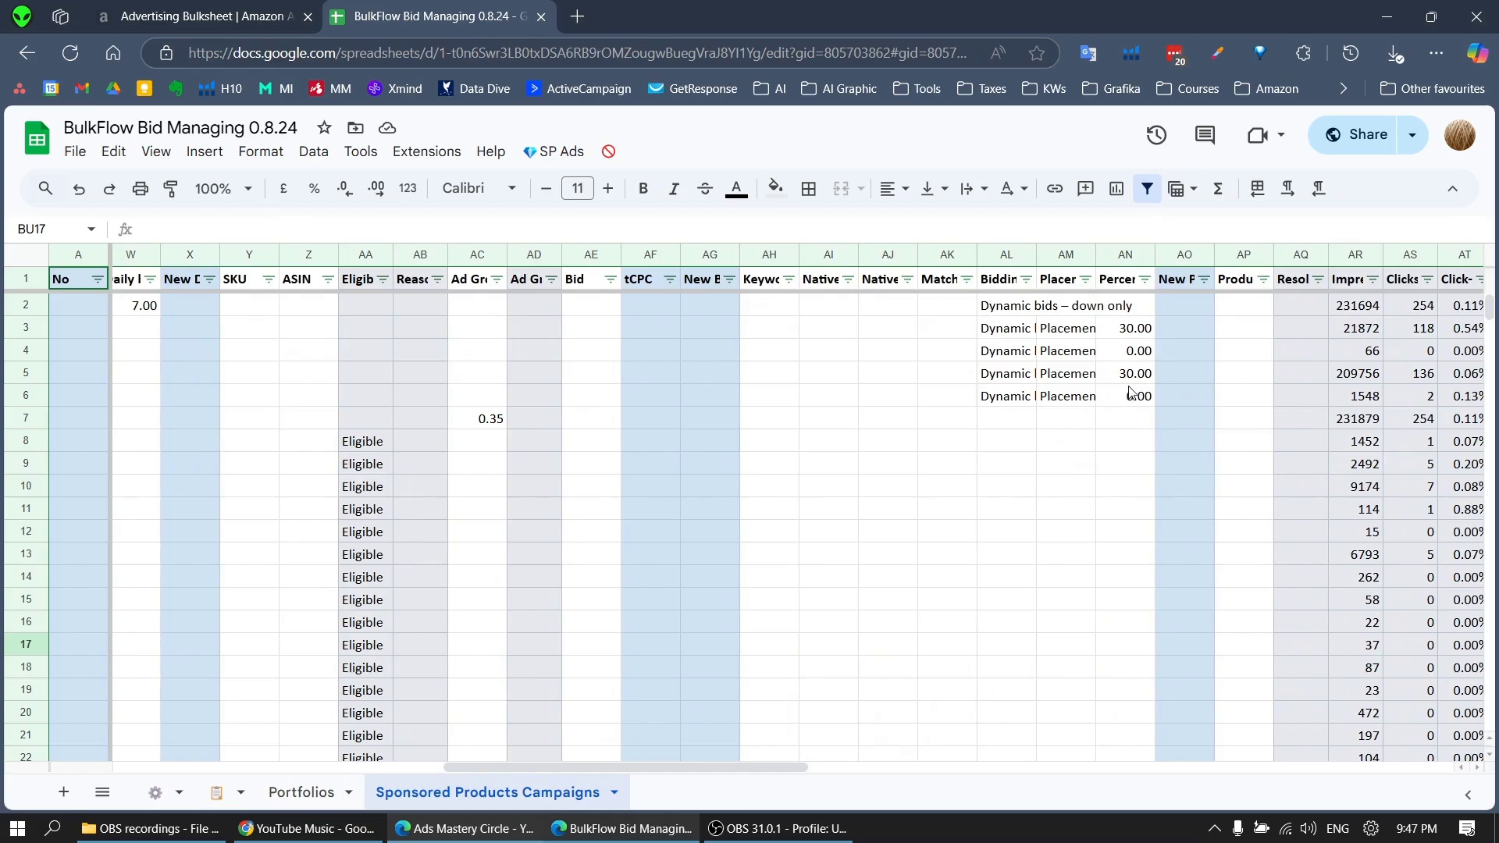
left_click_drag(755, 767, 690, 766)
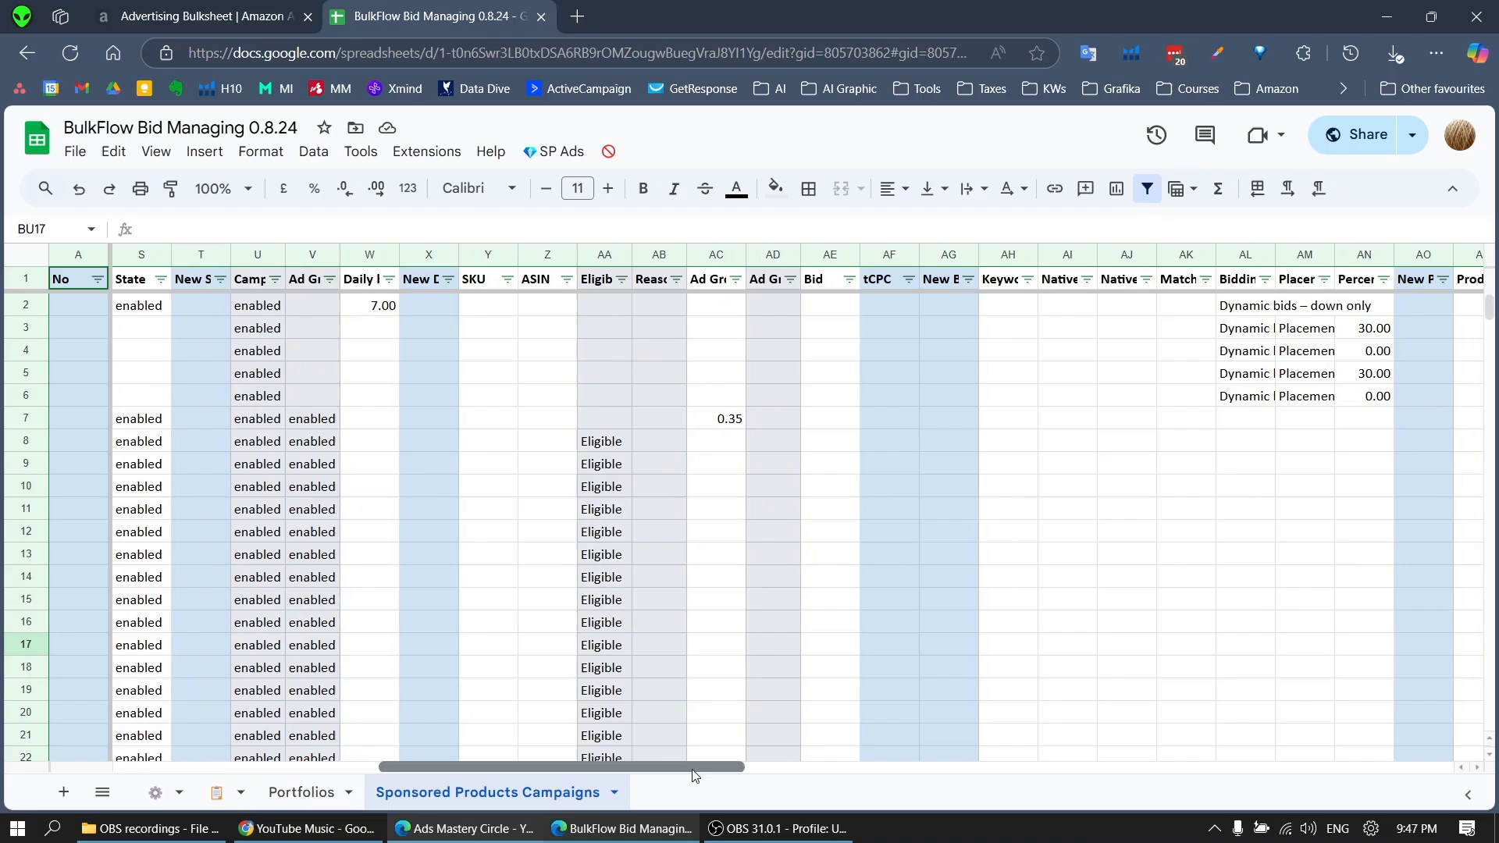
left_click(195, 286)
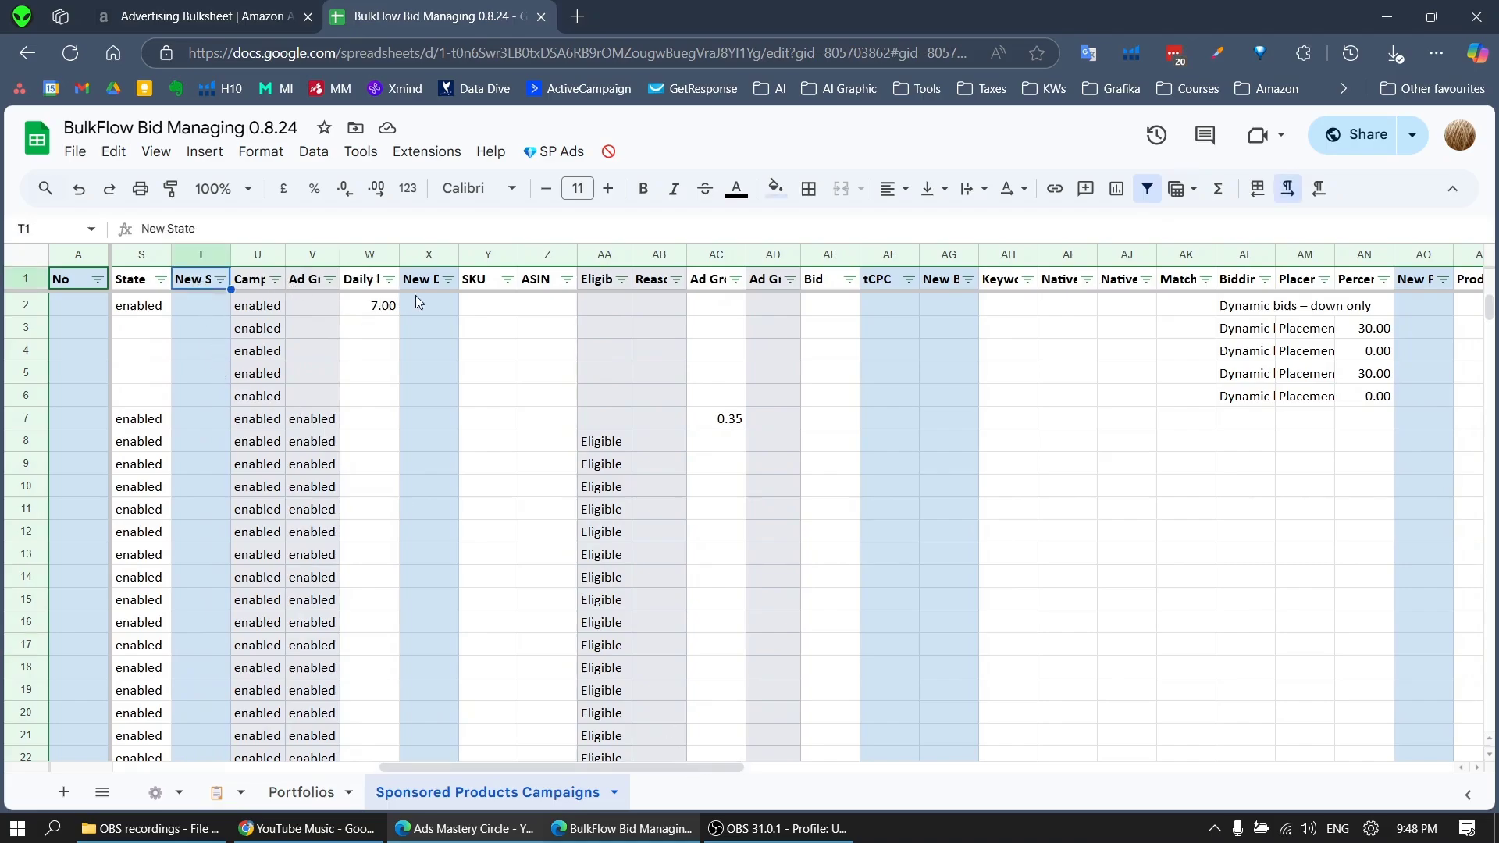
left_click(433, 283)
left_click(877, 284)
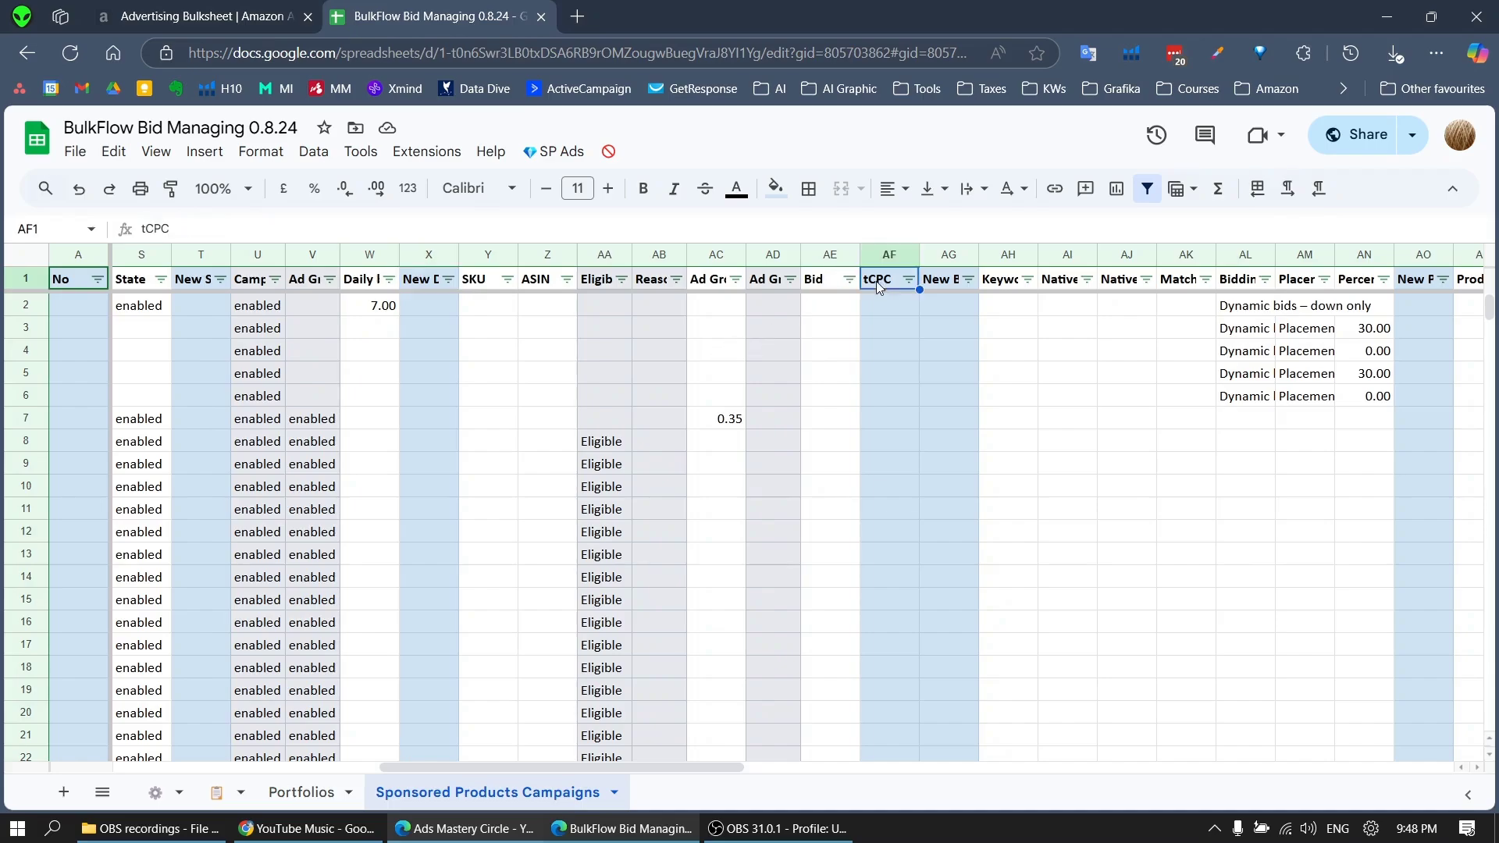
left_click(942, 284)
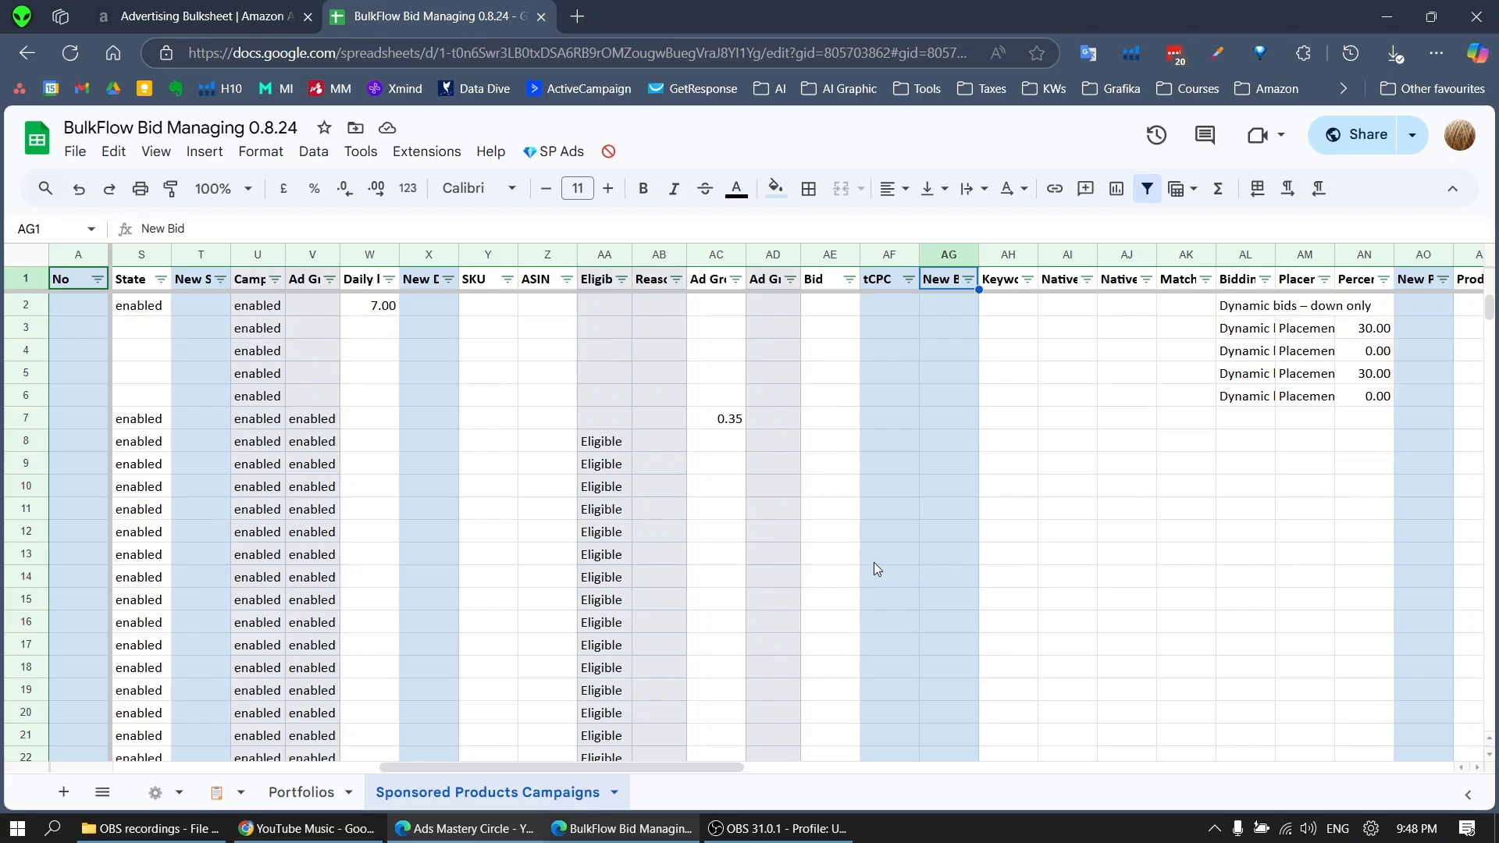
Examine the New Percentage input column AO beside the placement percentages.
key("Right")
key("Right")
key("Right")
key("Right")
key("Right")
key("Right")
key("Right")
key("Right")
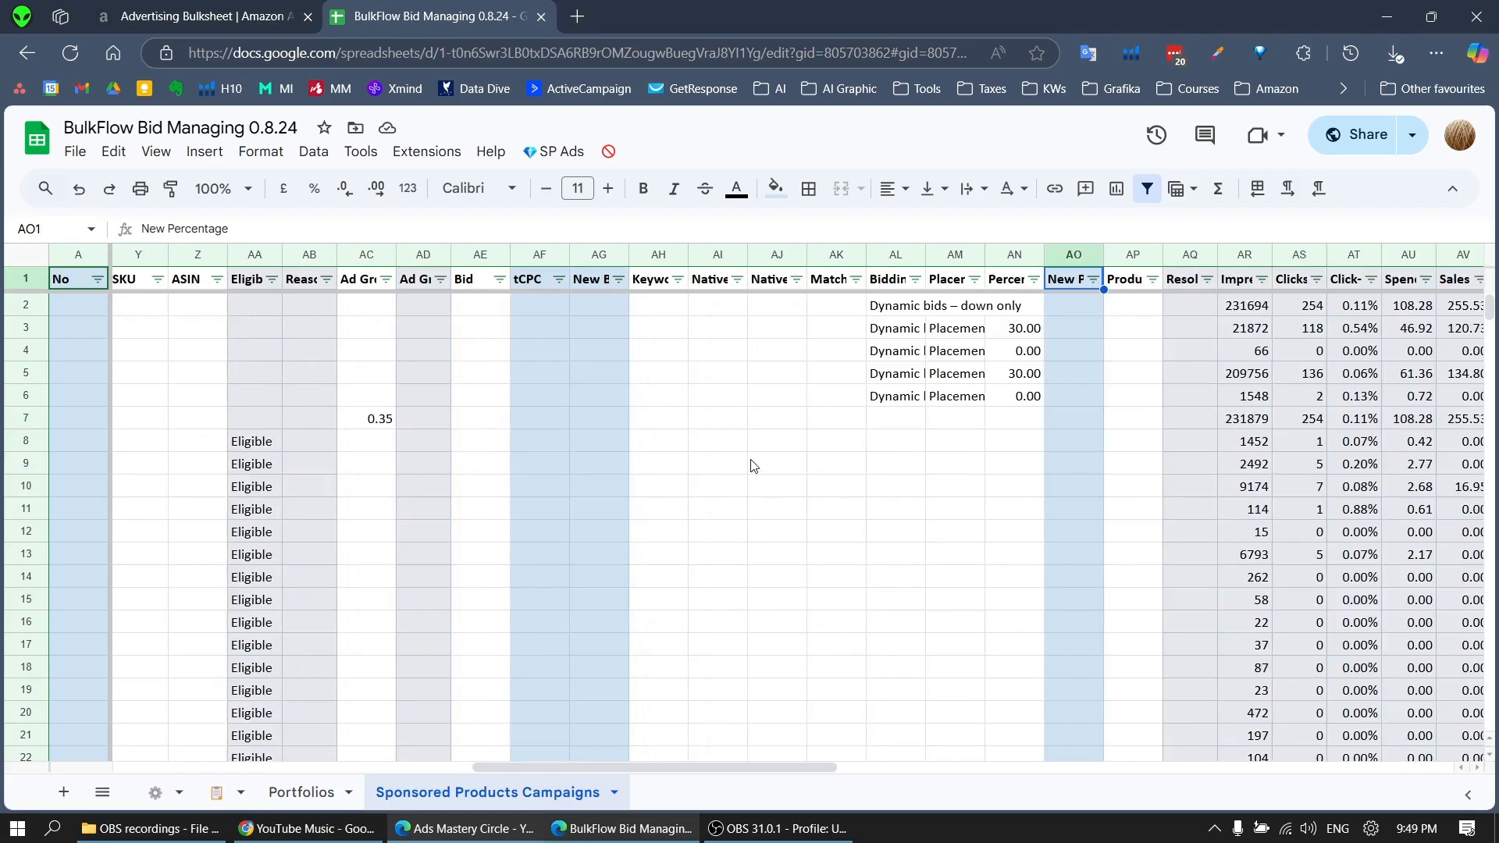